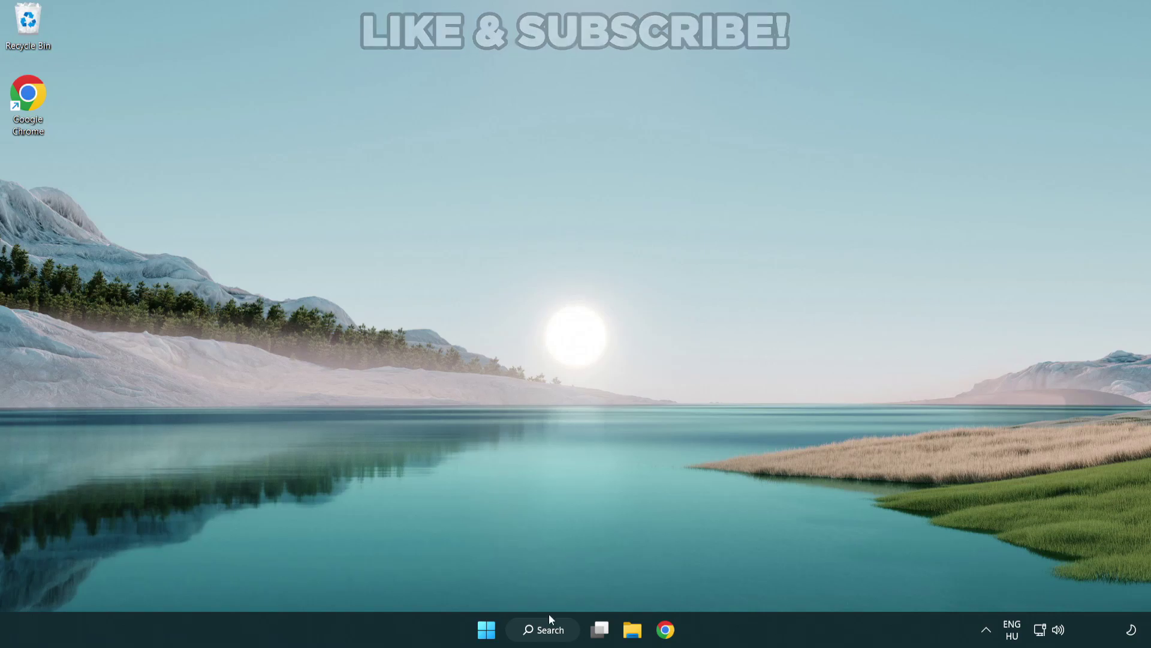
- Search for 'device manager' and open the Device Manager best match
{"action": "left_click", "coordinate": [550, 630]}
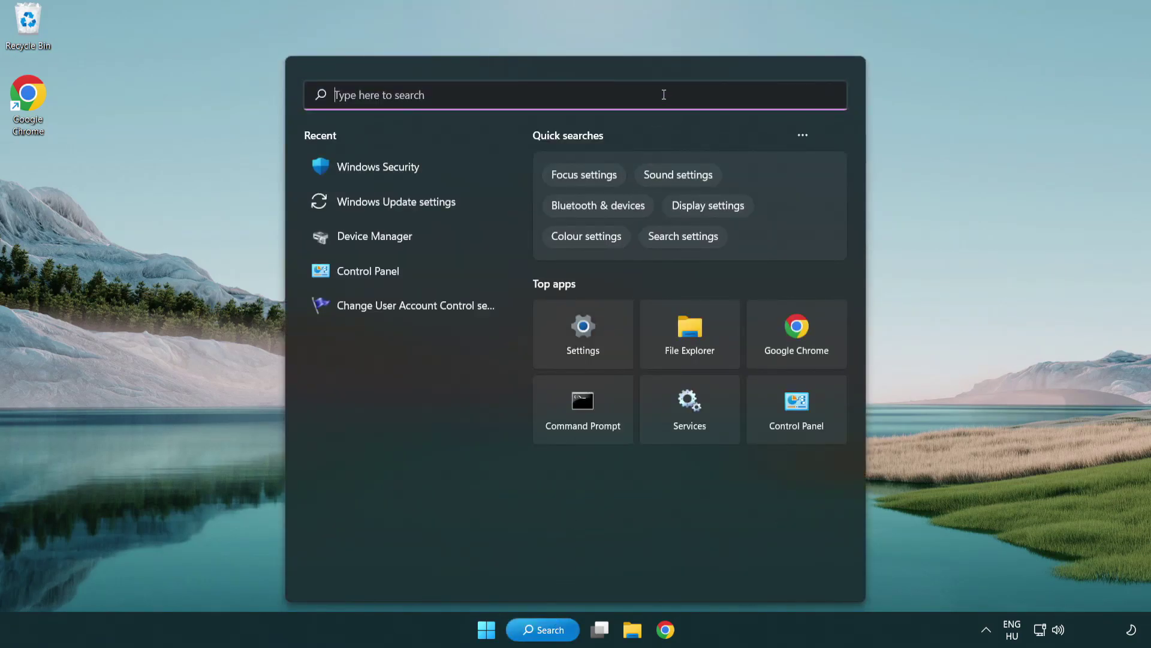
{"action": "type", "text": "device m"}
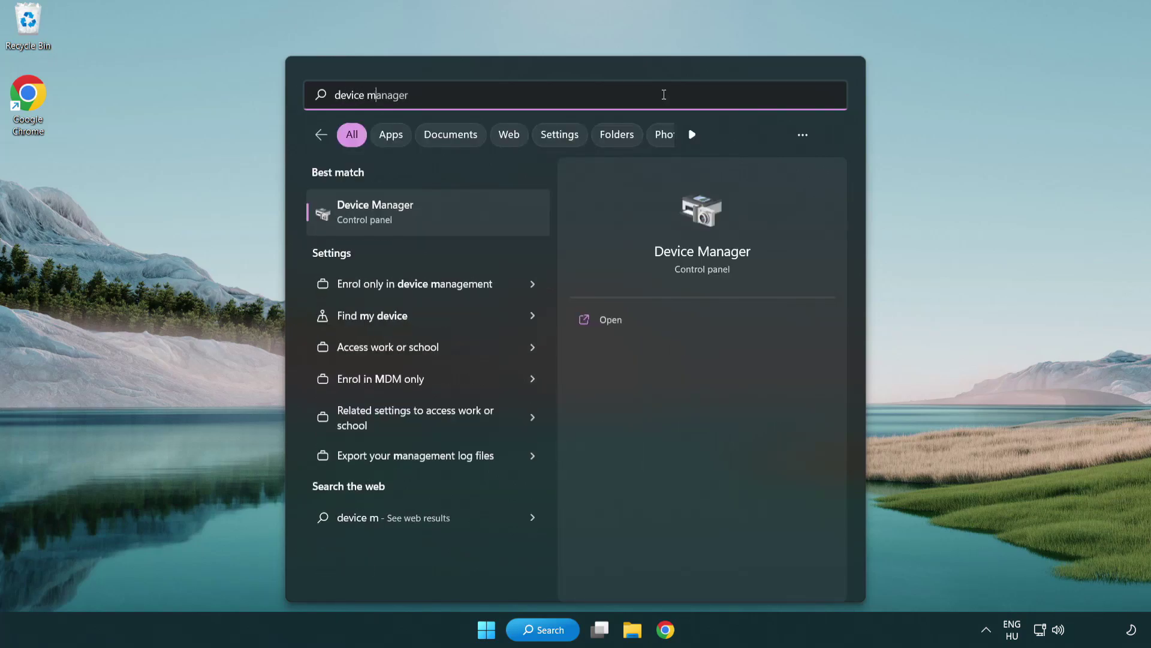
{"action": "type", "text": "anager"}
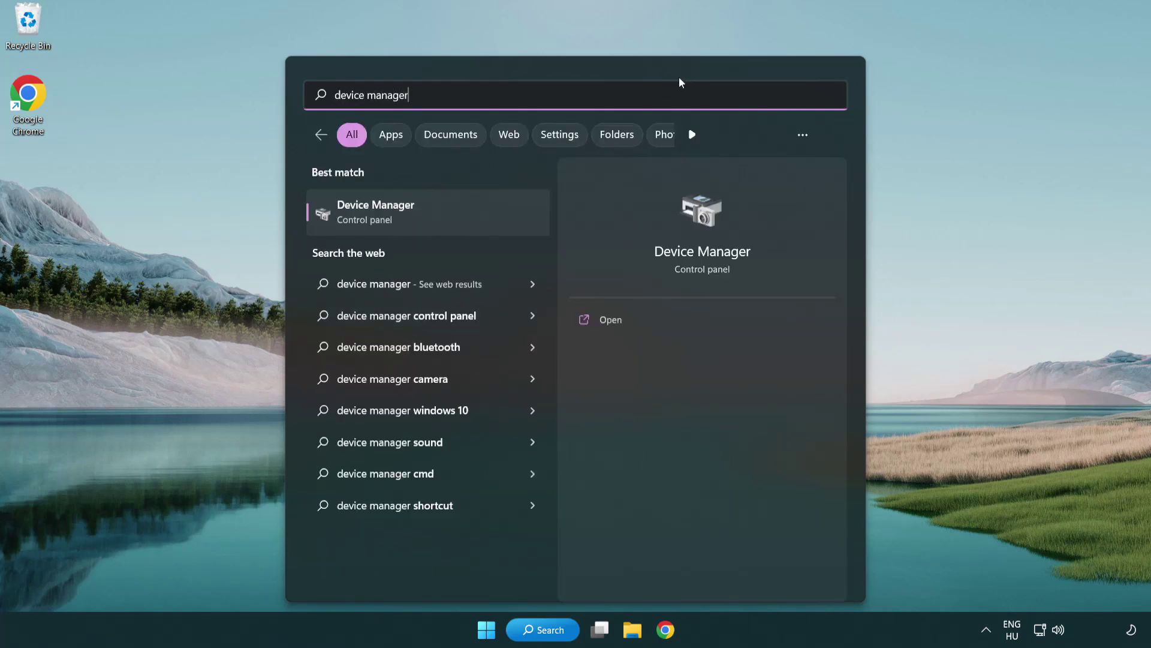
{"action": "left_click", "coordinate": [460, 216]}
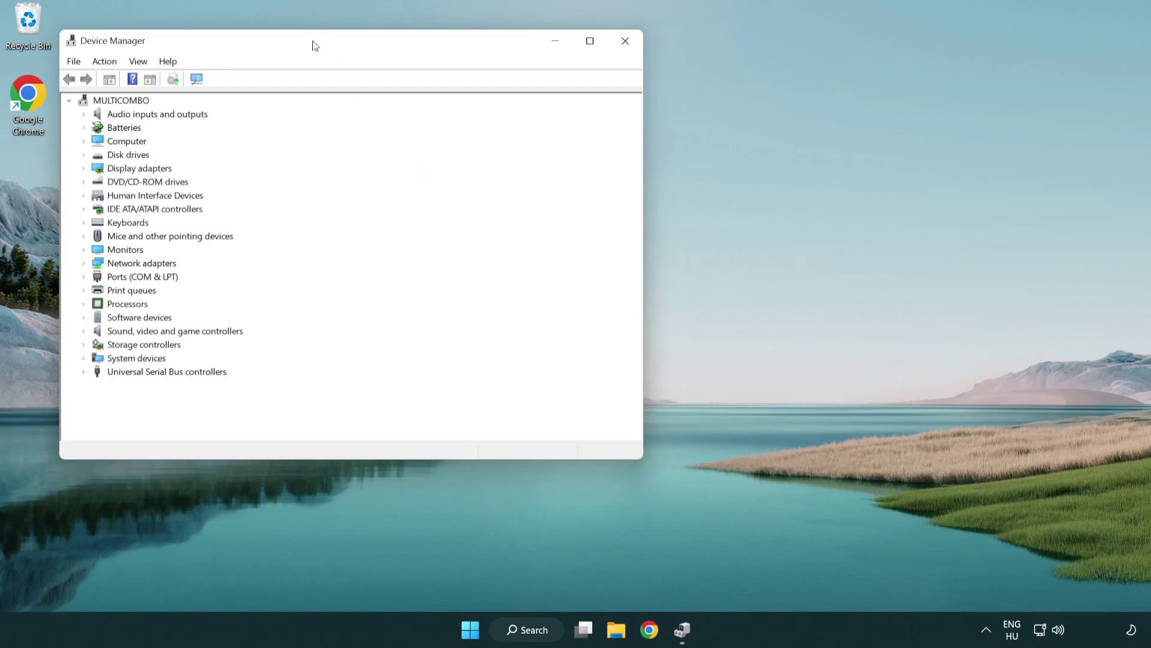
- Start a driver update for the VMware SVGA 3D adapter under Display adapters
{"action": "left_click_drag", "start_coordinate": [315, 43], "coordinate": [507, 112]}
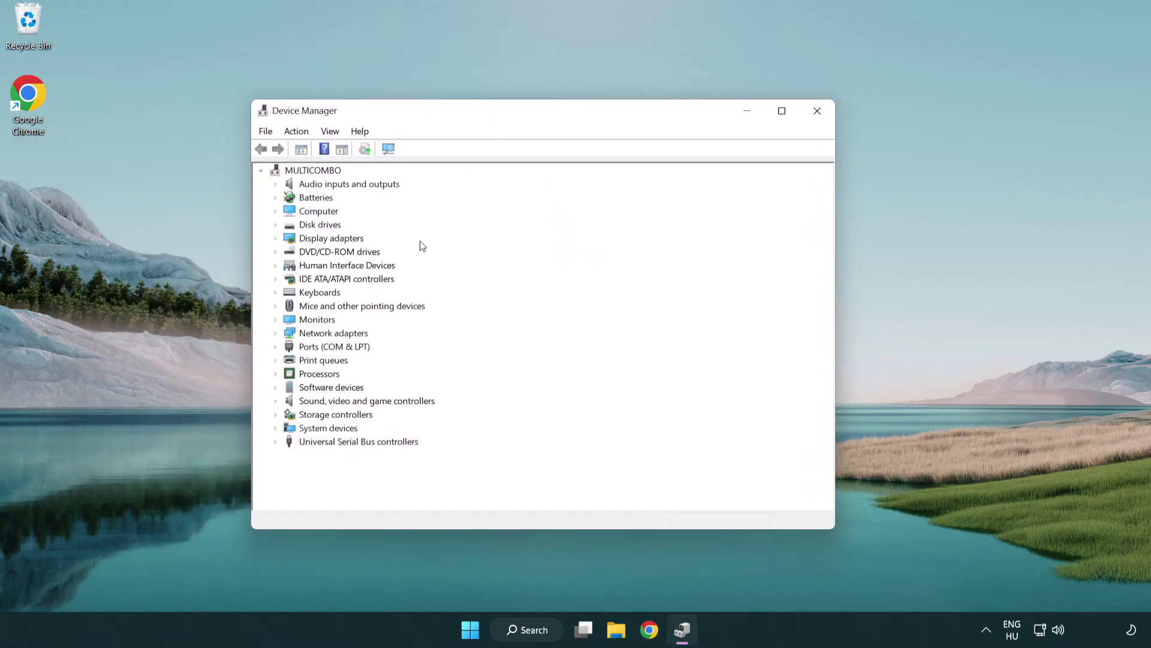
{"action": "left_click", "coordinate": [317, 238]}
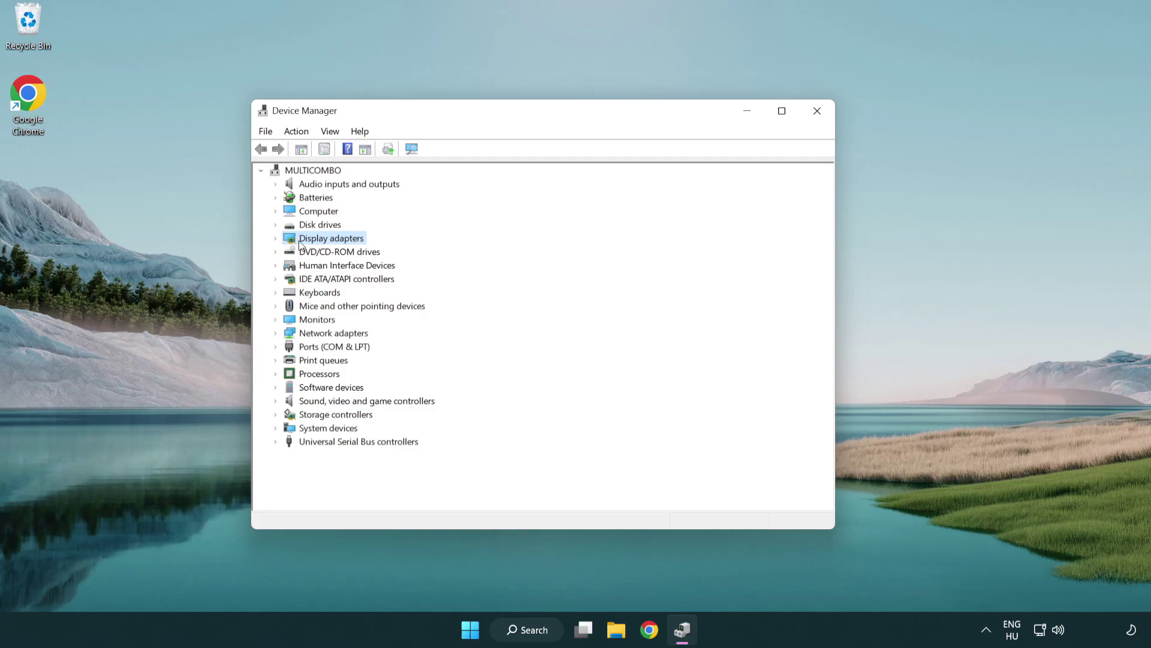
{"action": "left_click", "coordinate": [276, 239]}
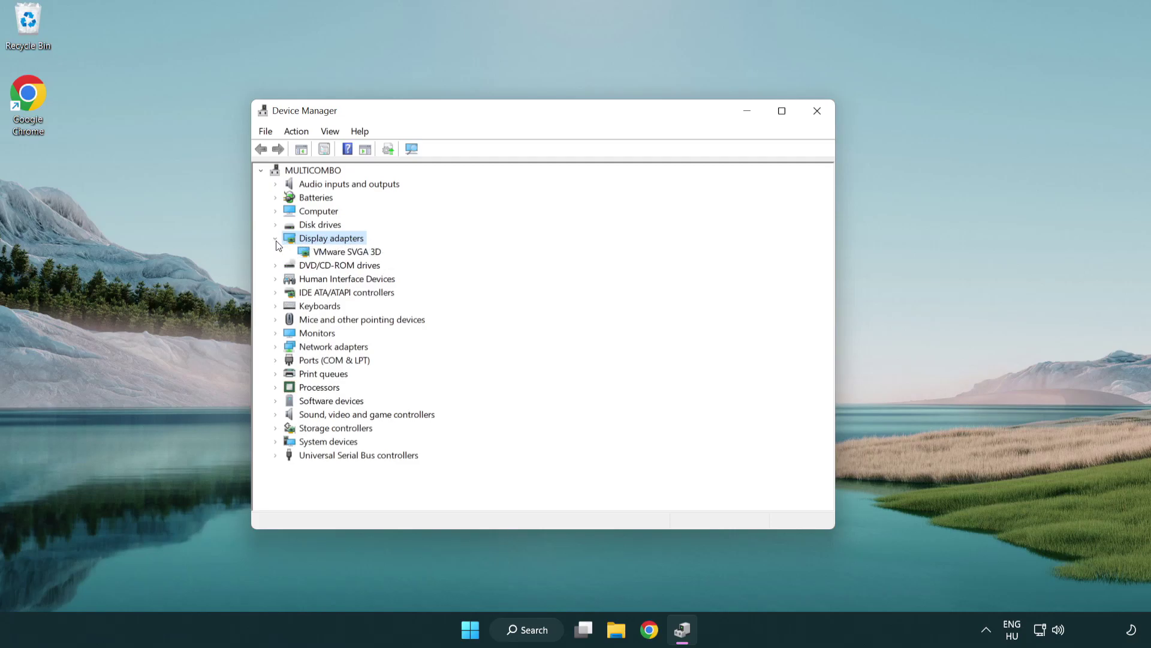
{"action": "left_click", "coordinate": [343, 255]}
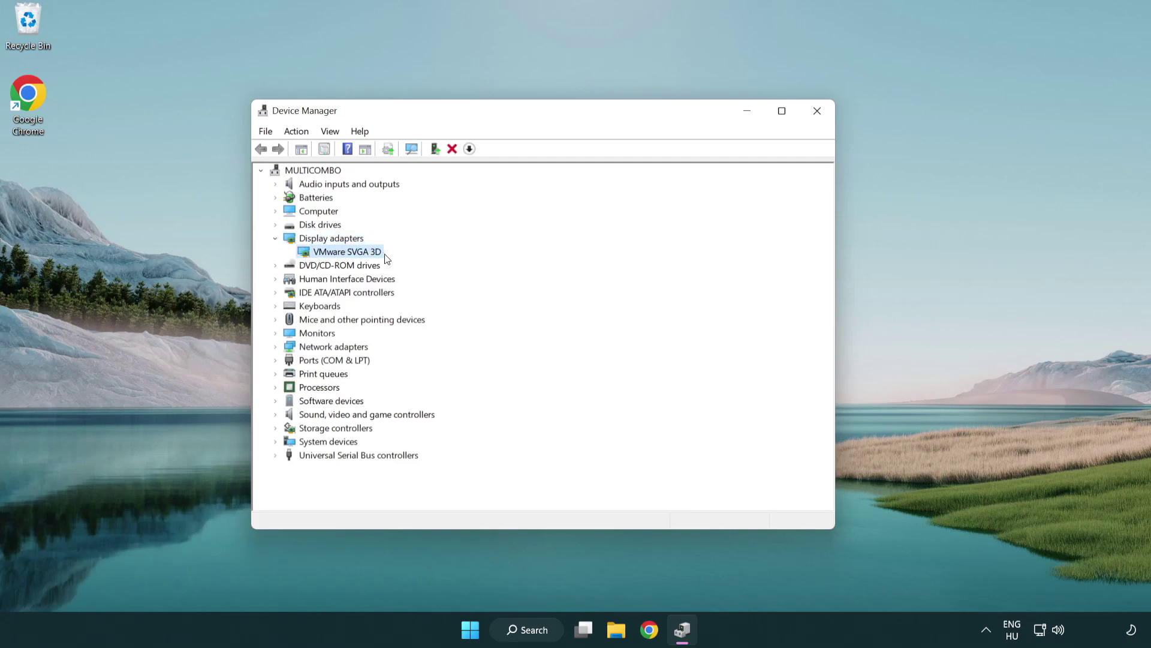
{"action": "right_click", "coordinate": [342, 254]}
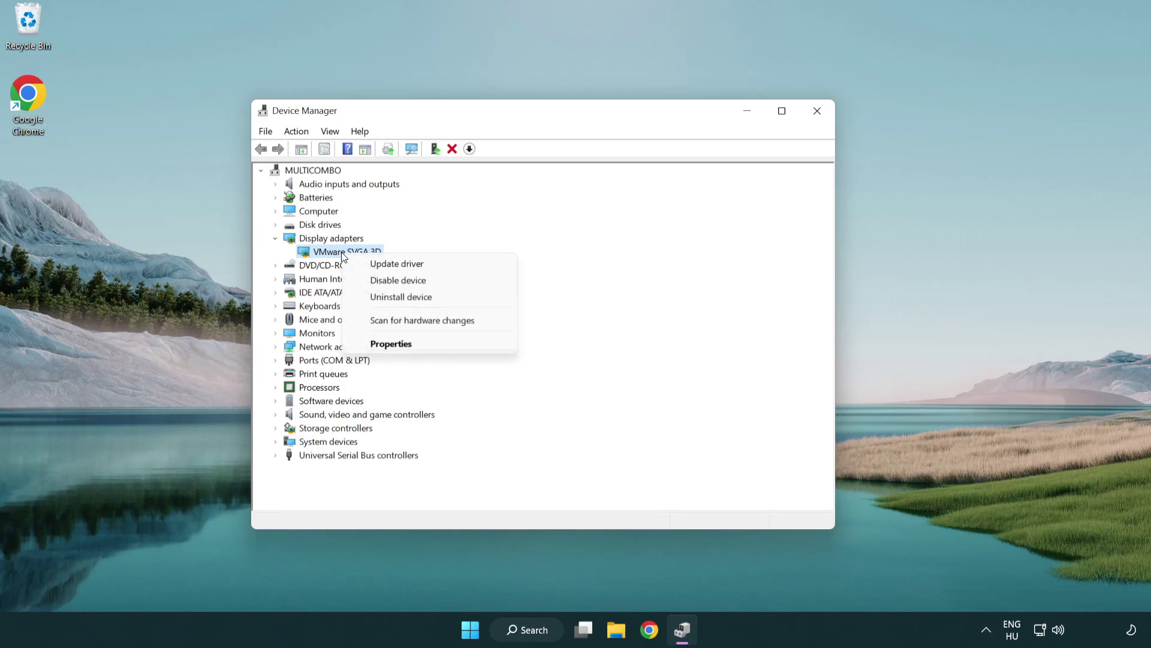
{"action": "left_click", "coordinate": [452, 262]}
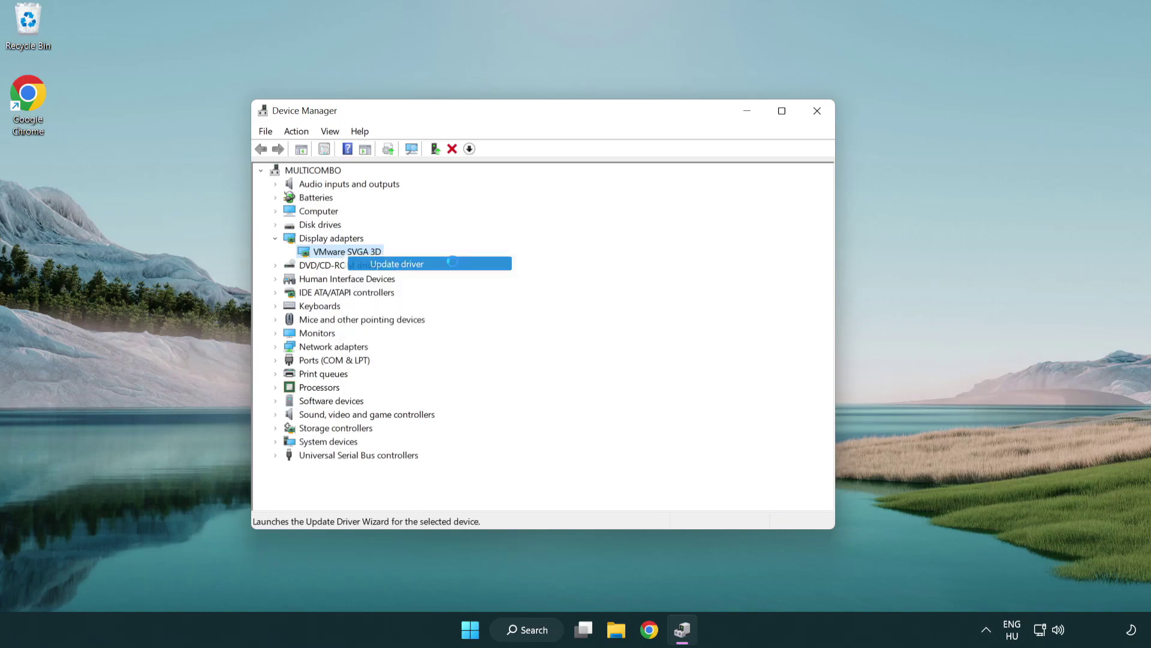
- Auto-search for a VMware SVGA 3D driver, accept 'best already installed', and close Device Manager
{"action": "left_click_drag", "start_coordinate": [475, 177], "coordinate": [498, 170]}
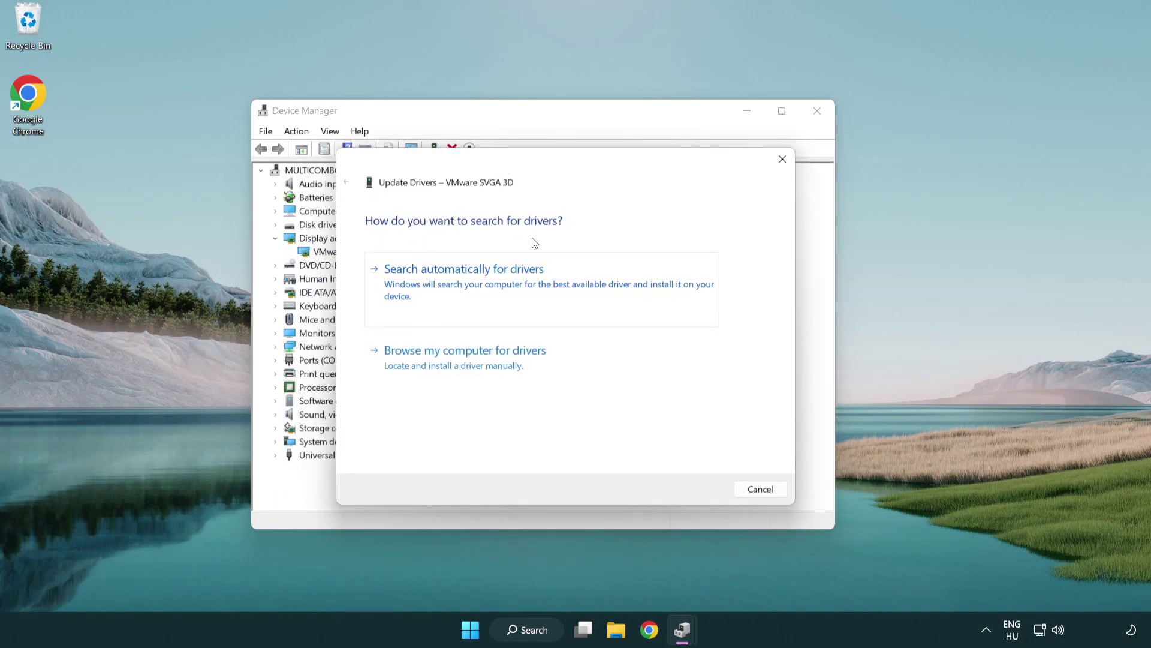
{"action": "left_click", "coordinate": [506, 284]}
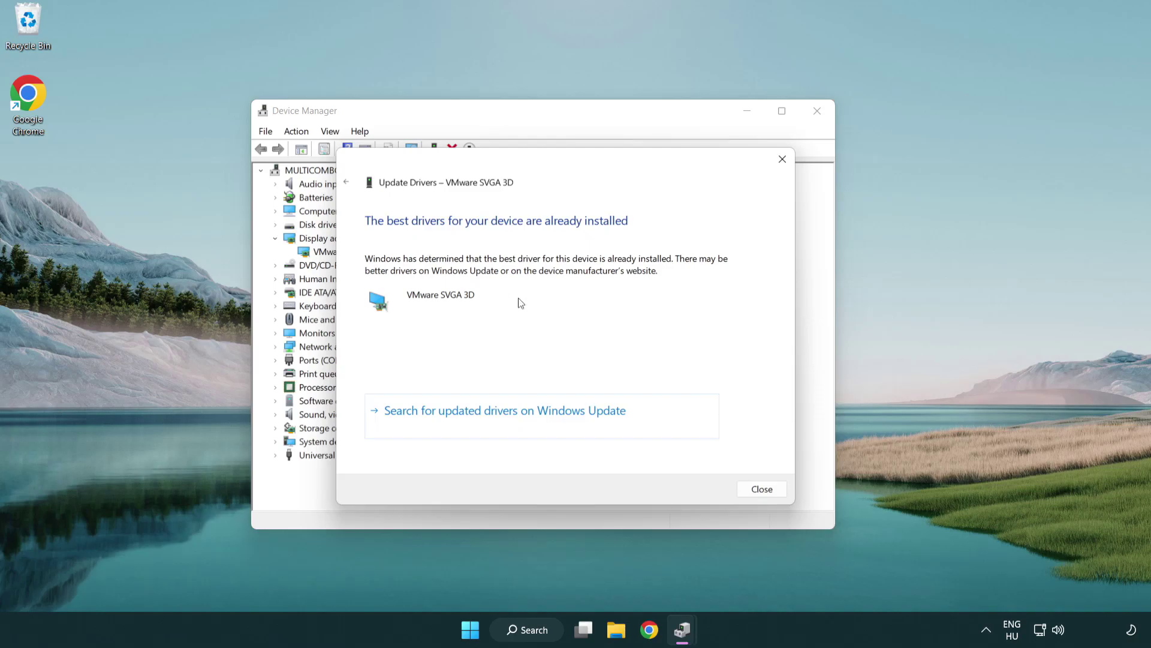
{"action": "left_click", "coordinate": [764, 492]}
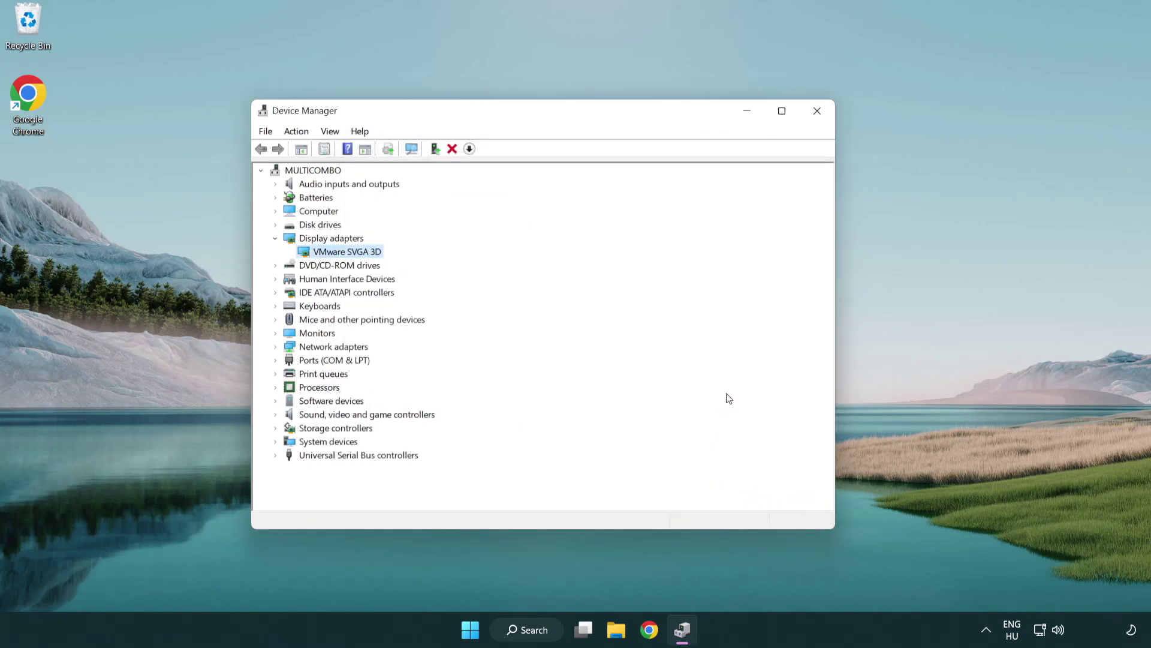
{"action": "left_click", "coordinate": [818, 111]}
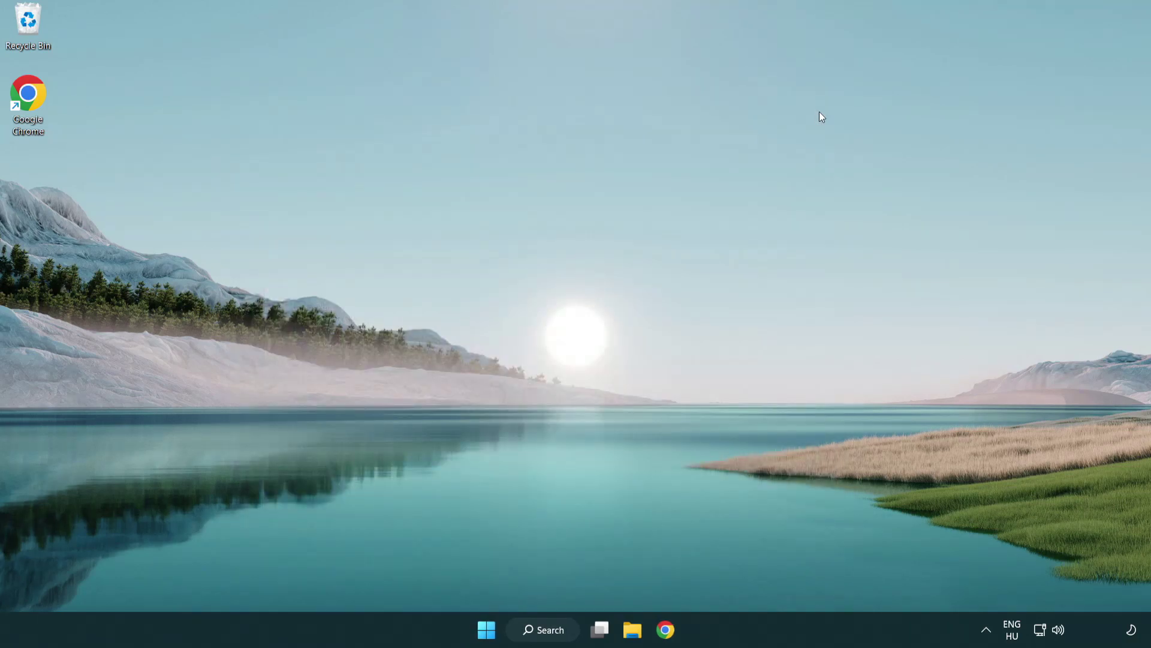
- Search for 'update' and open the Windows Update settings
{"action": "left_click", "coordinate": [549, 629]}
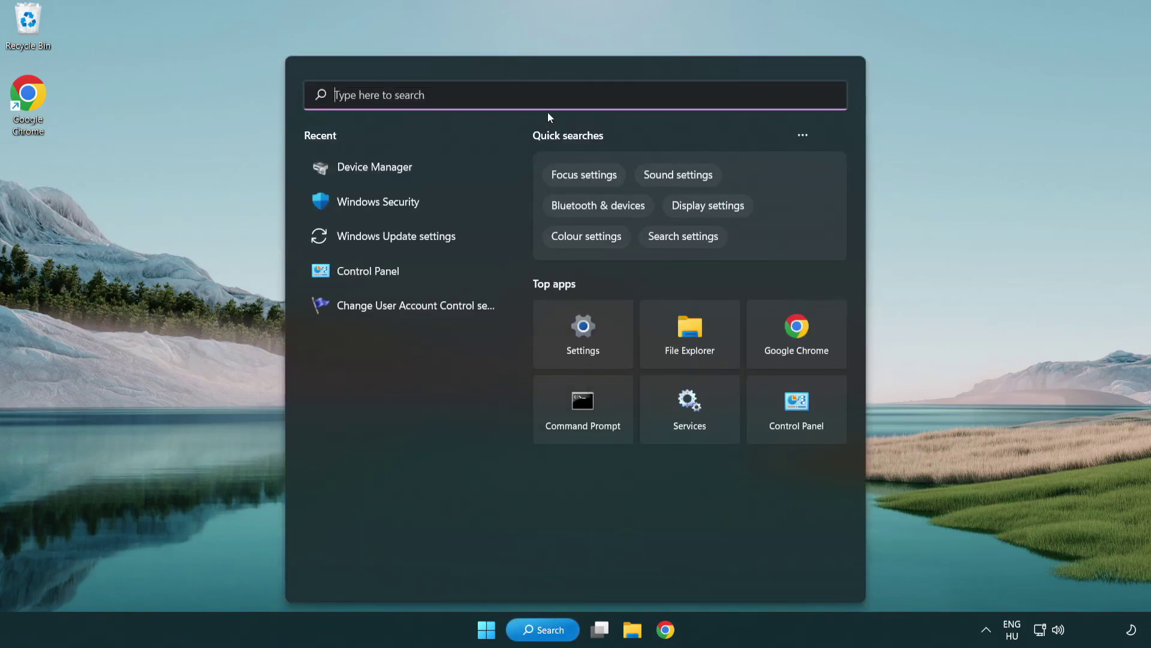
{"action": "type", "text": "update"}
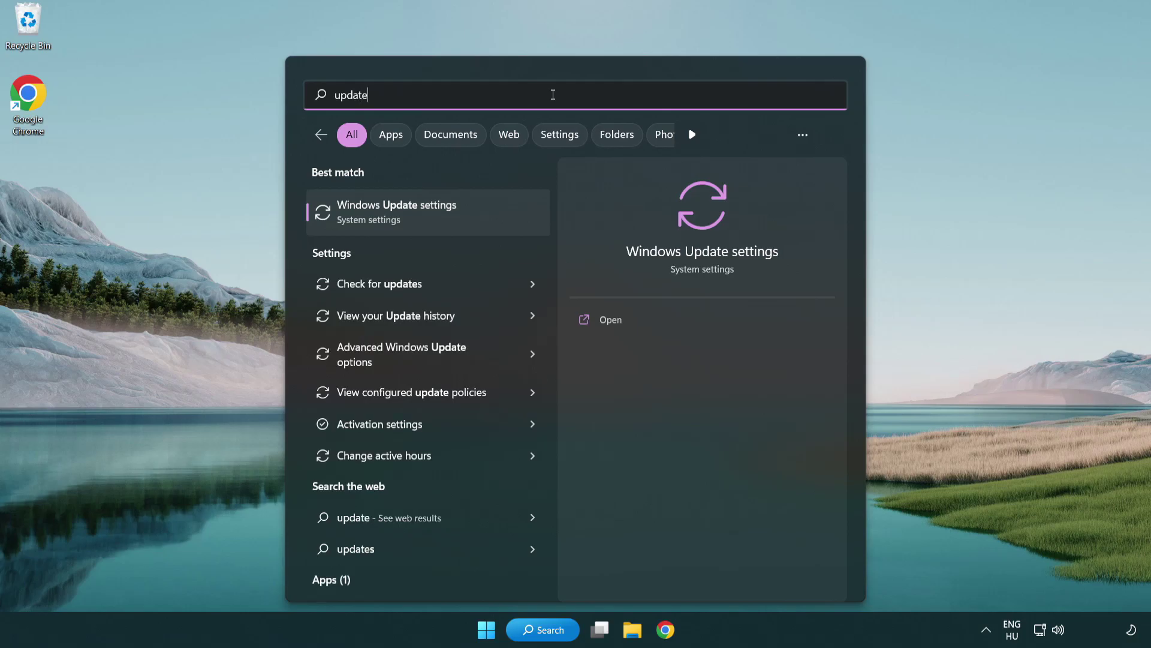
{"action": "left_click", "coordinate": [448, 216]}
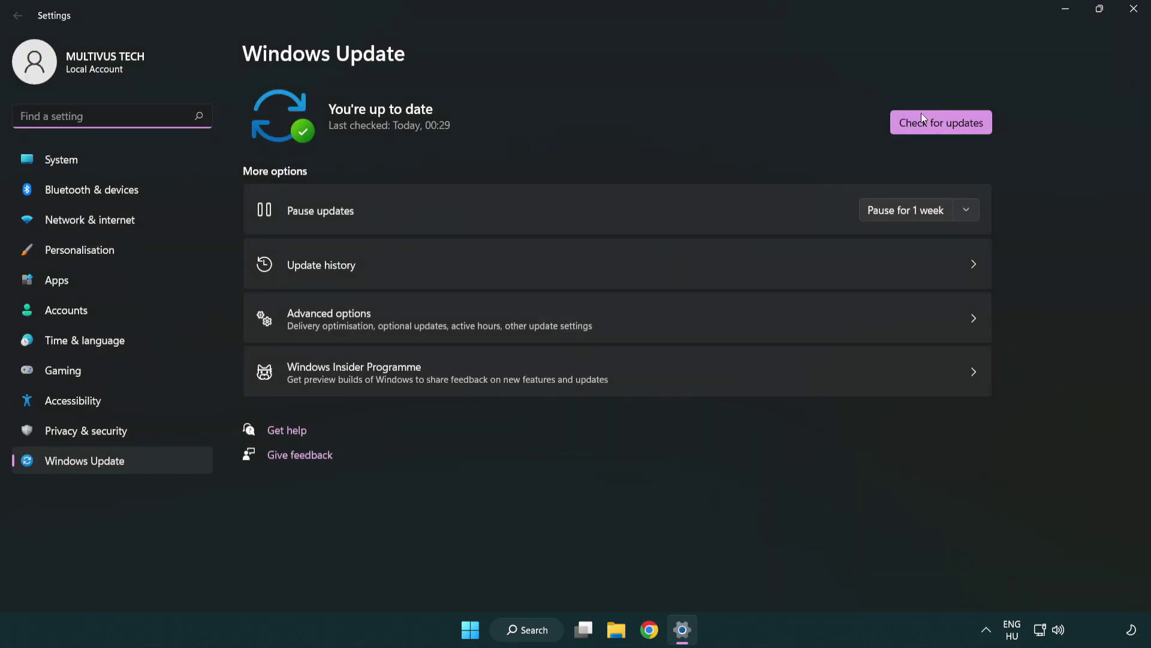
- Run Check for updates, confirm 'You're up to date', and close Settings
{"action": "left_click", "coordinate": [956, 126]}
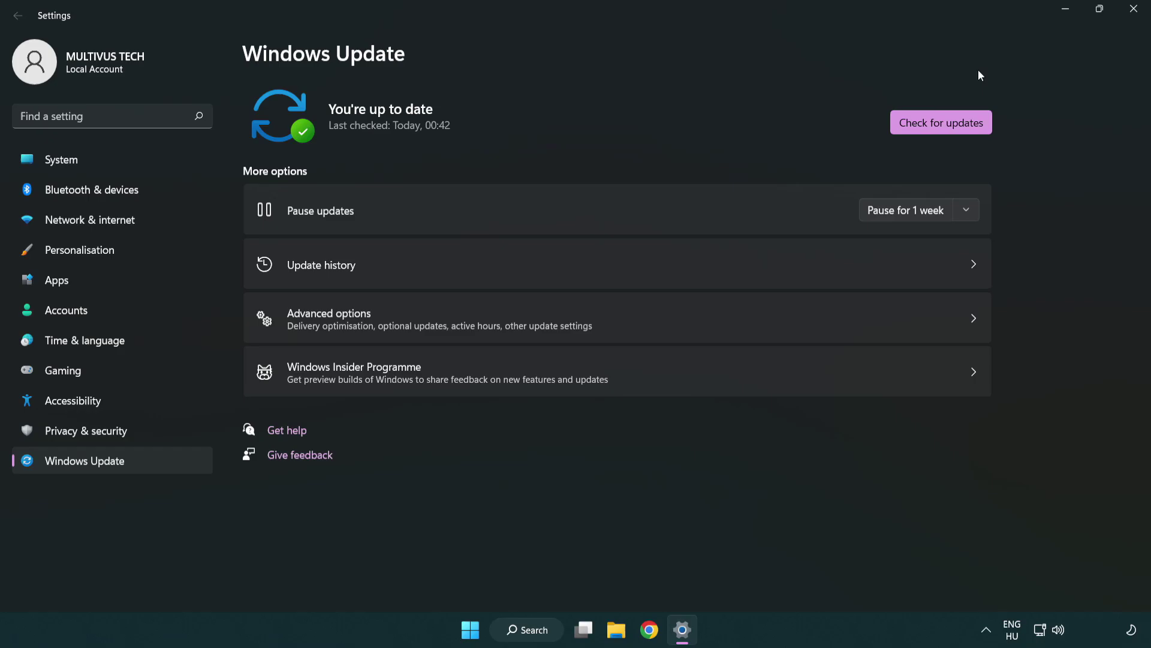
{"action": "left_click", "coordinate": [1132, 11]}
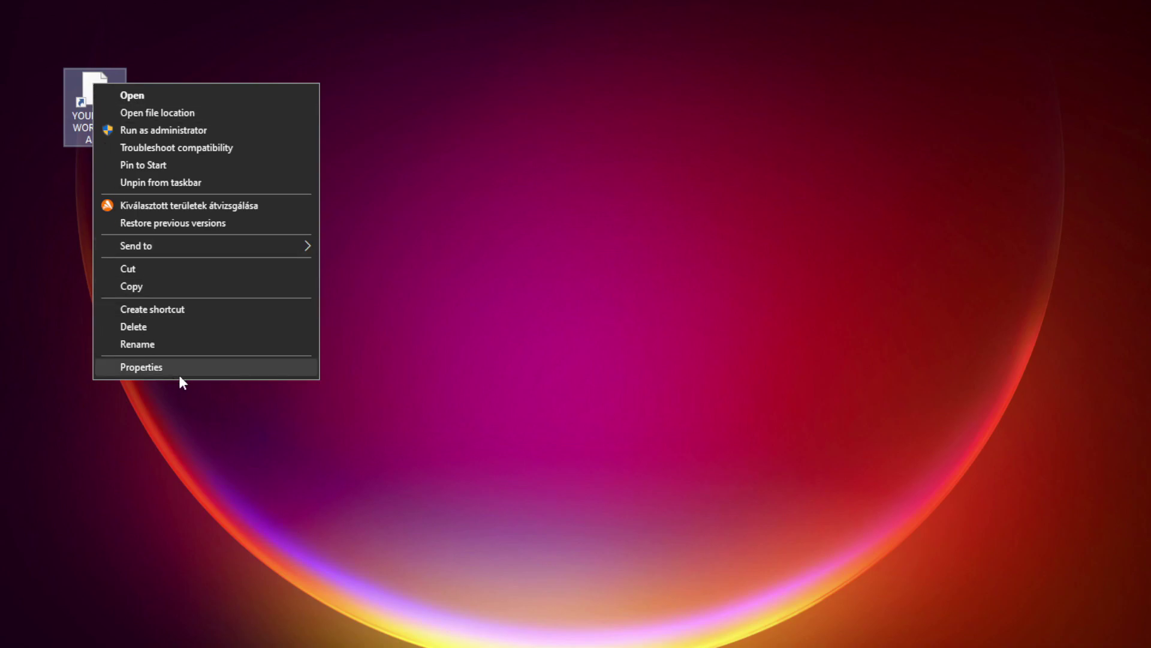
- Open the YOUR NOT WORKING APP shortcut's Properties and centre the window
{"action": "left_click", "coordinate": [231, 367]}
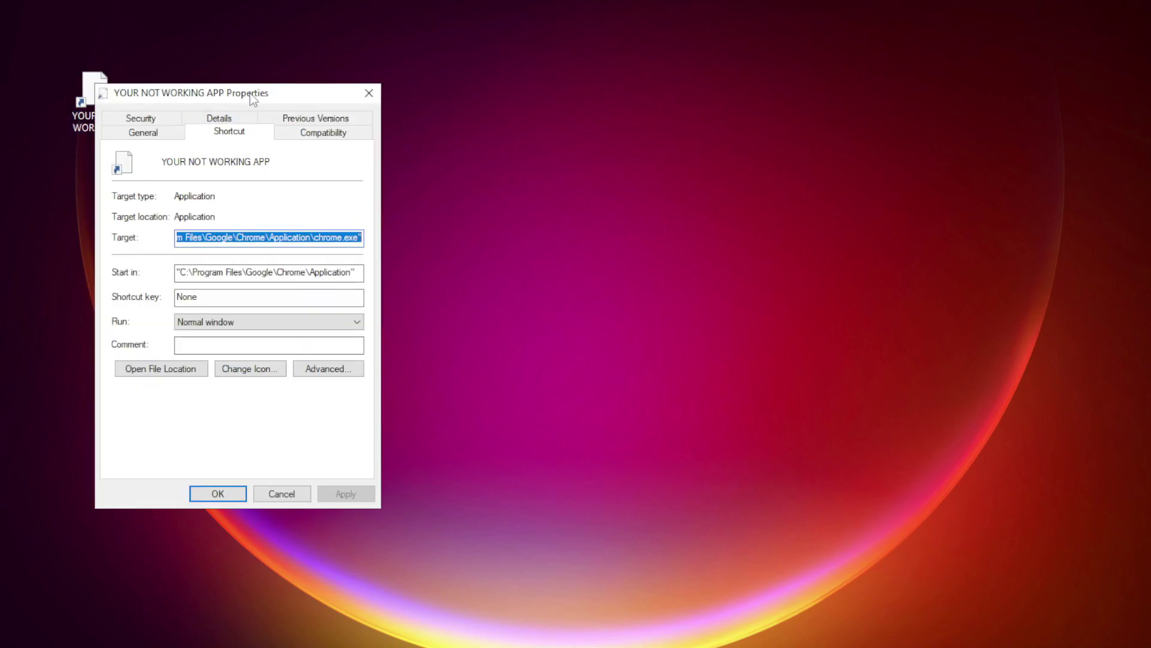
{"action": "mouse_move", "coordinate": [232, 86]}
{"action": "left_mouse_down"}
{"action": "mouse_move", "coordinate": [536, 85]}
{"action": "mouse_move", "coordinate": [581, 127]}
{"action": "left_mouse_up"}
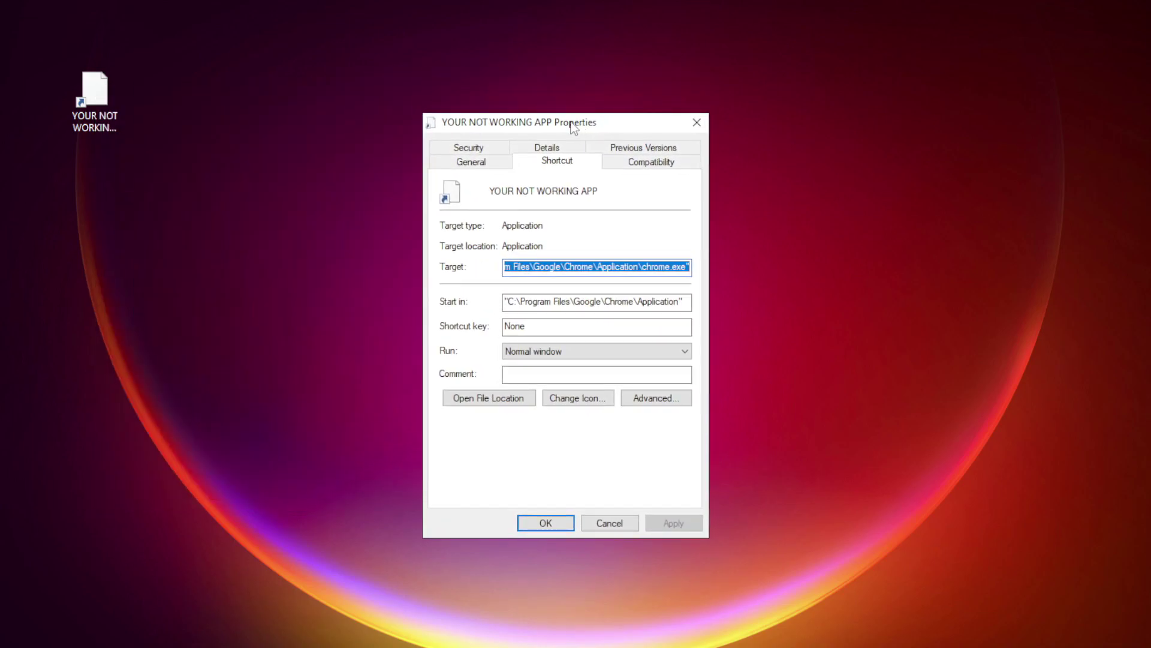
- Set the shortcut to Windows 8 compatibility mode, running as administrator, and save
{"action": "left_click", "coordinate": [674, 167]}
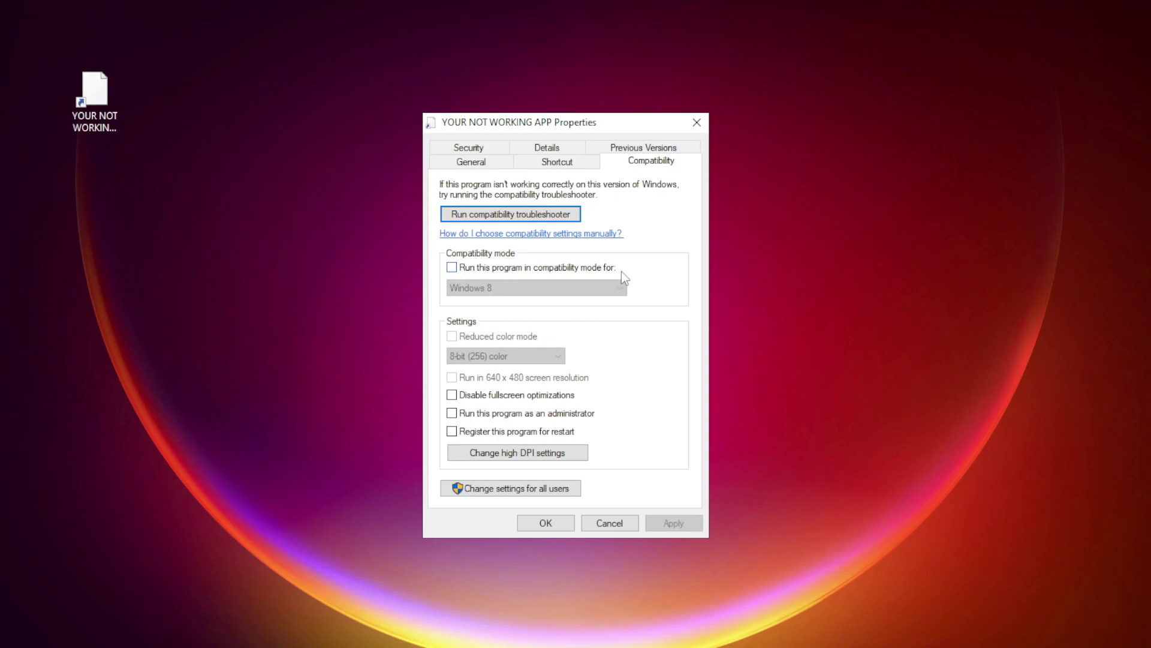
{"action": "left_click", "coordinate": [453, 268]}
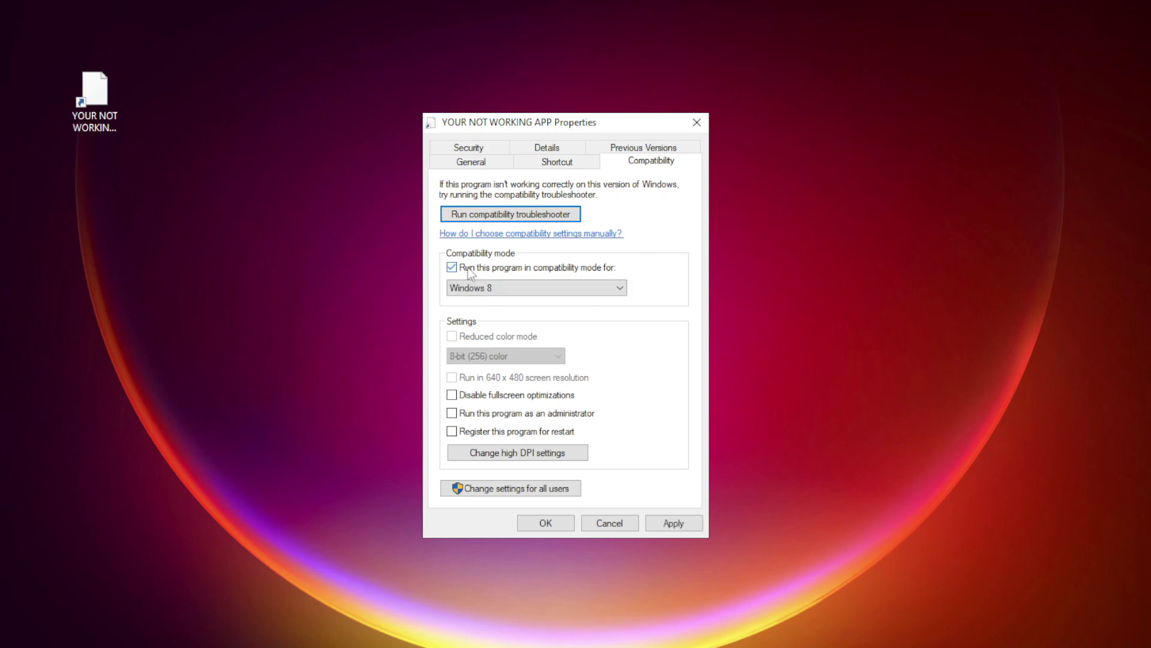
{"action": "left_click", "coordinate": [536, 288]}
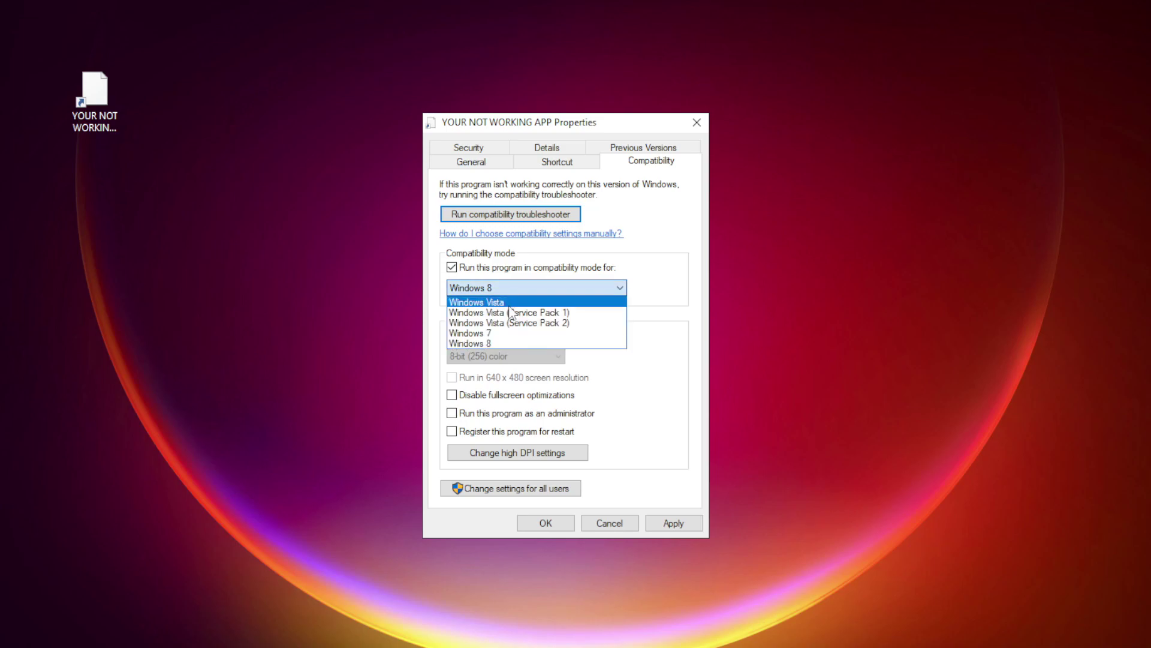
{"action": "left_click", "coordinate": [503, 342]}
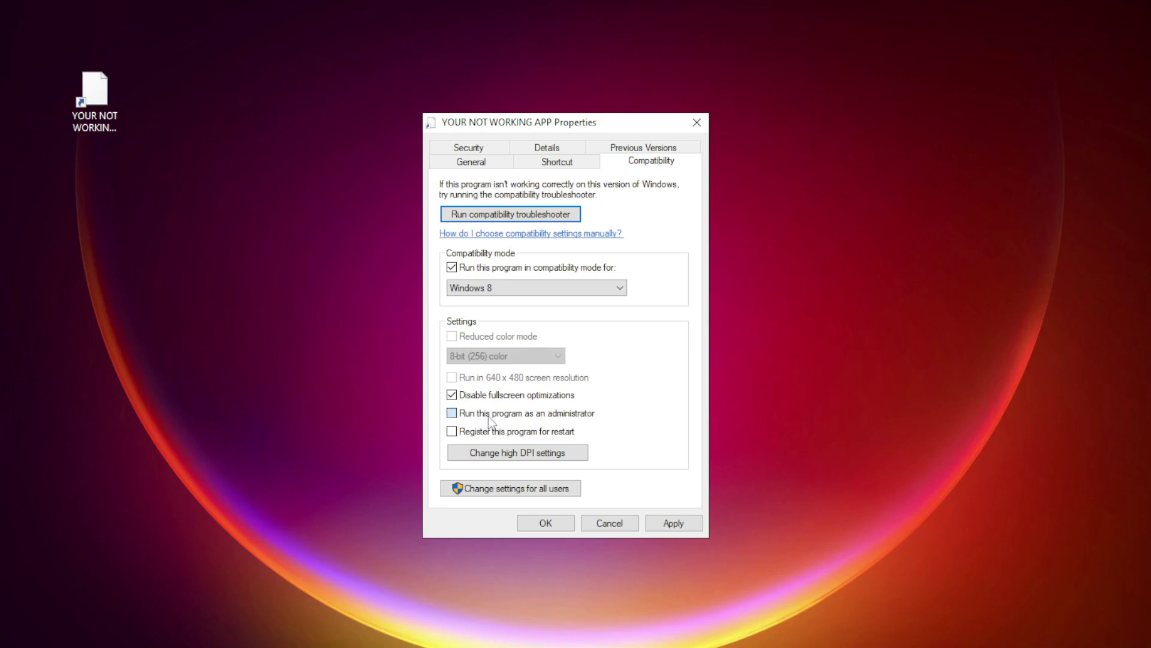
{"action": "left_click", "coordinate": [452, 413]}
{"action": "left_click", "coordinate": [673, 523]}
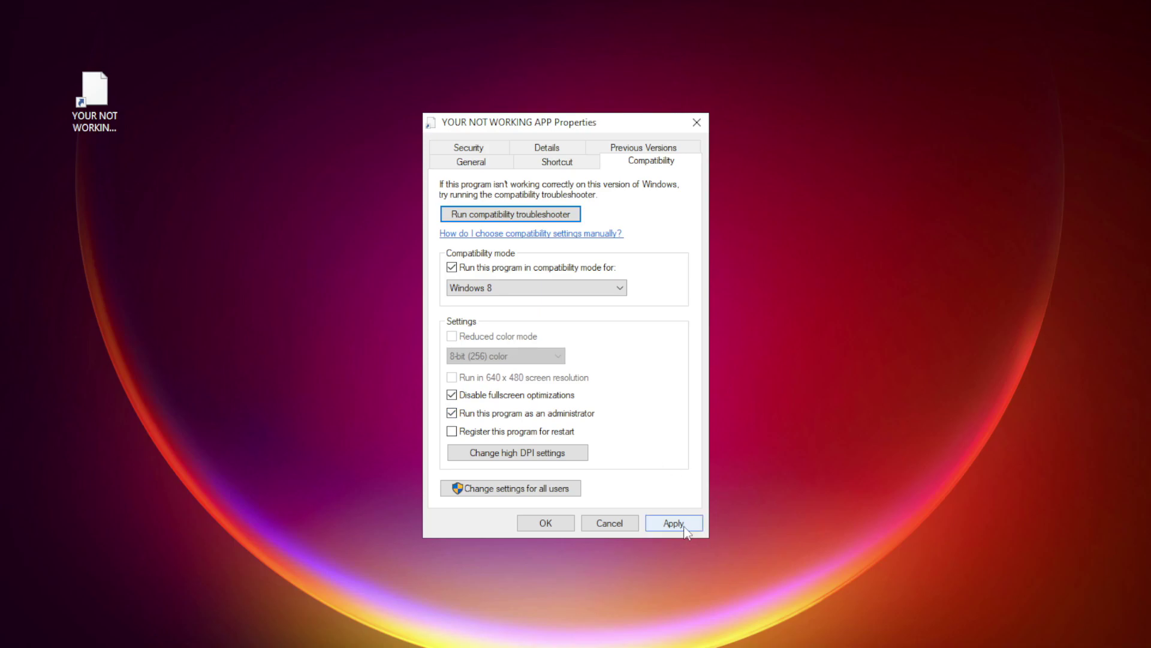
{"action": "left_click", "coordinate": [545, 522]}
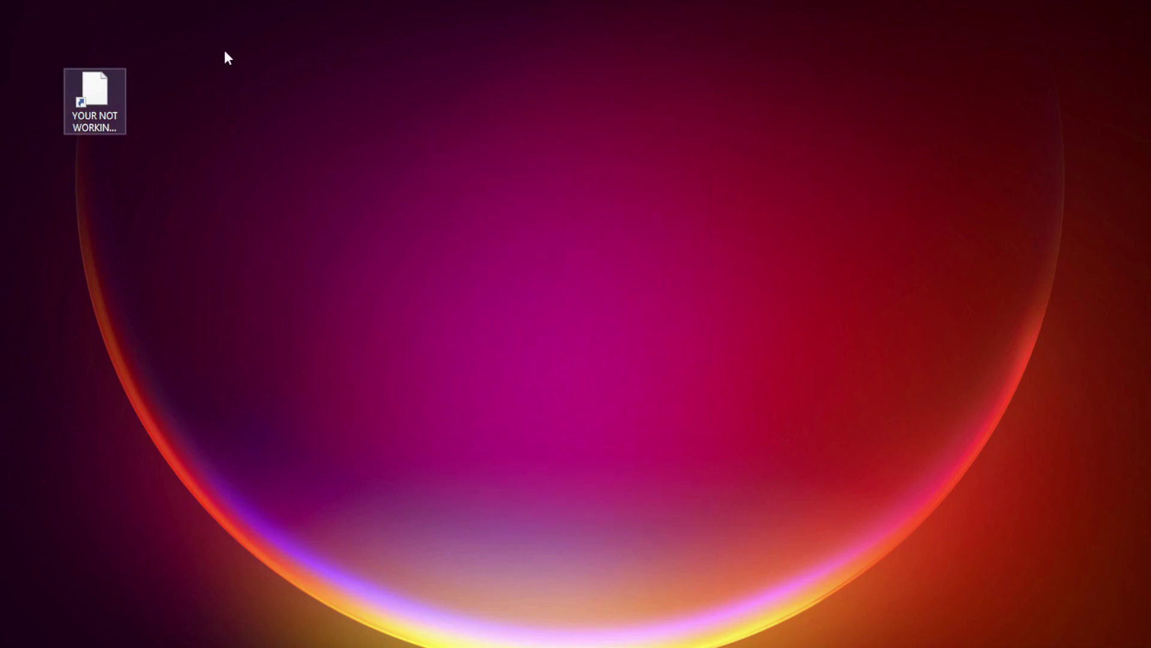
- Test-launch the app from its desktop shortcut, then bring up the Win+X menu
{"action": "double_click", "coordinate": [89, 100]}
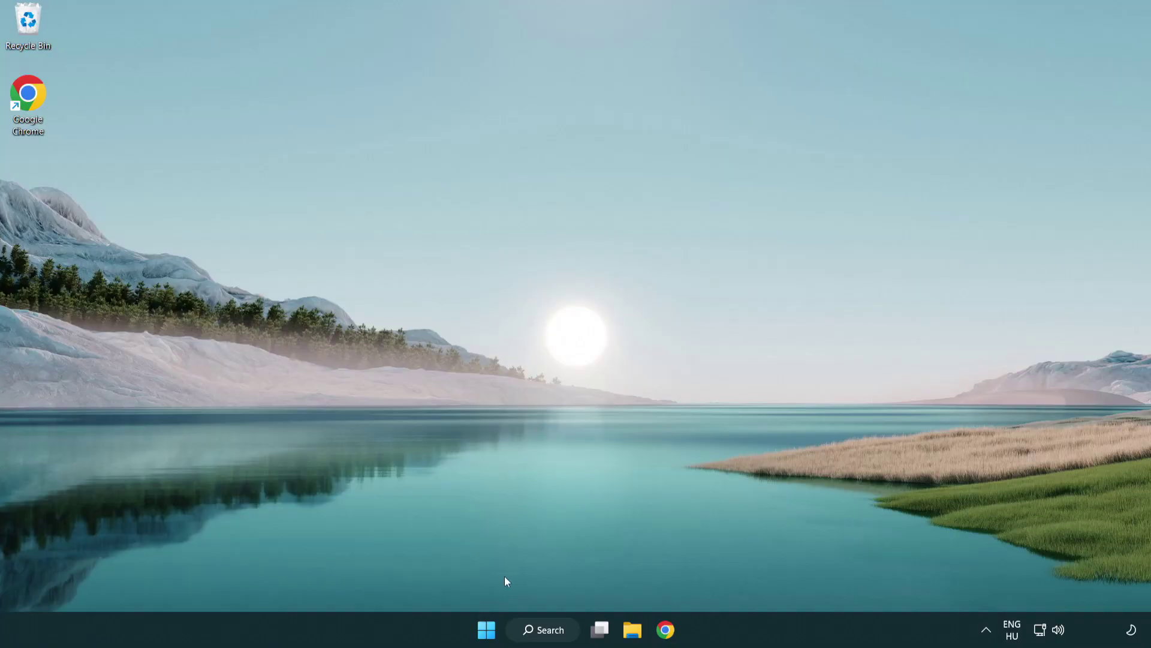
{"action": "right_click", "coordinate": [486, 629]}
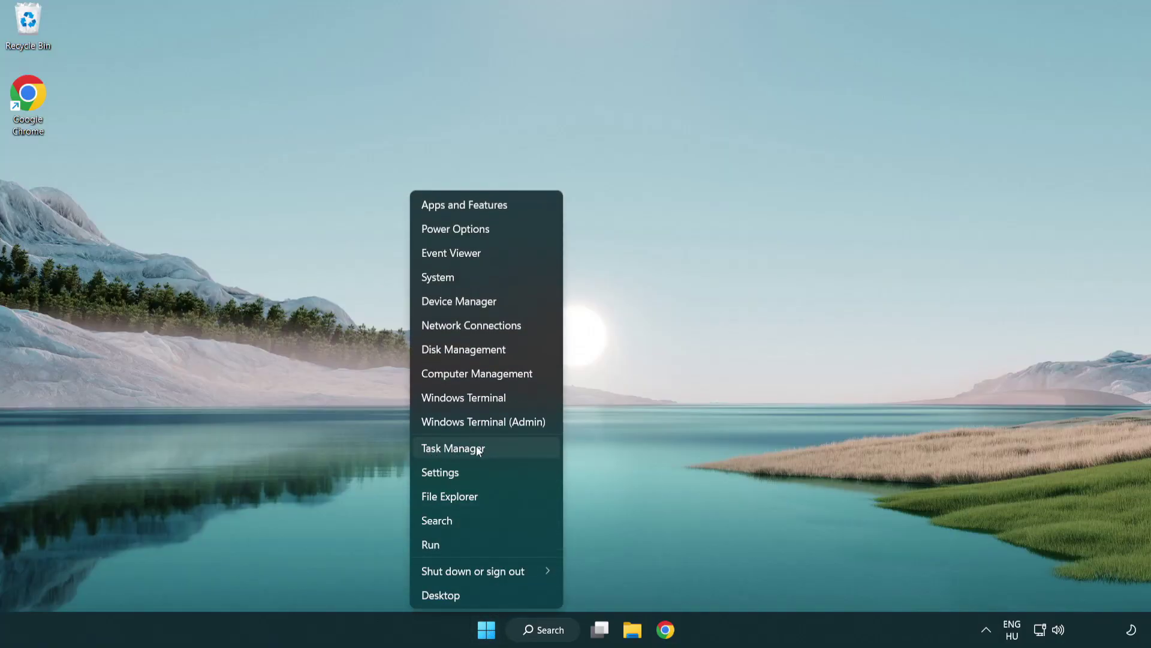
- Choose Task Manager from the Win+X menu
{"action": "left_click", "coordinate": [508, 449]}
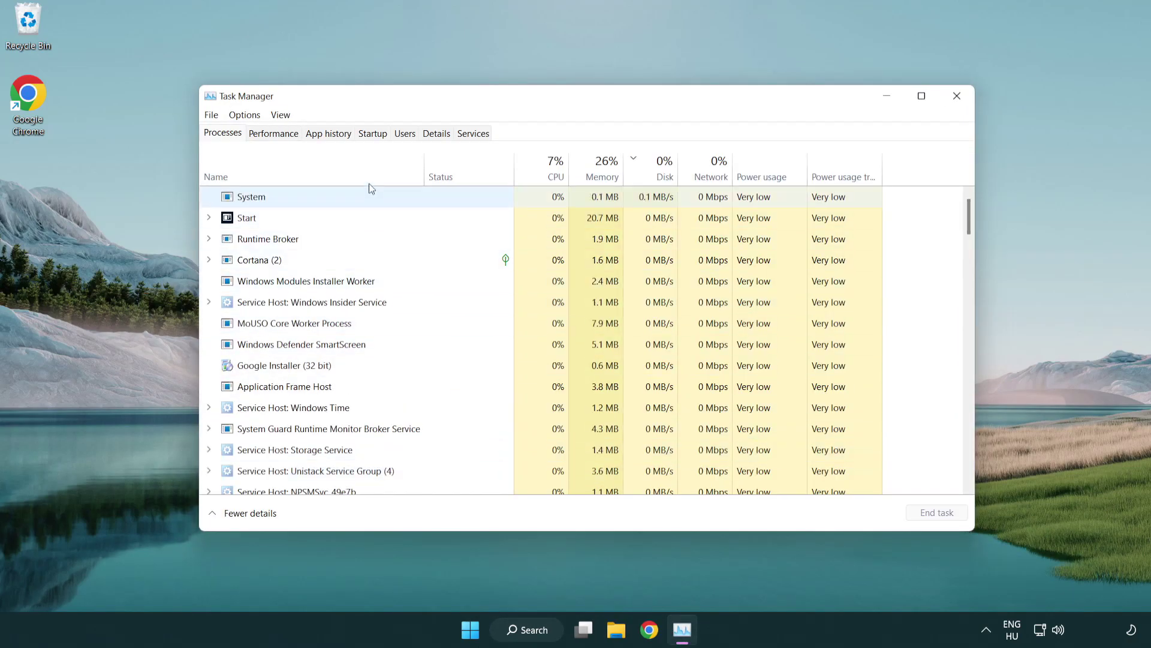
- Disable Terminal, Phone Link, Cortana and Windows Security notification at startup, then close Task Manager
{"action": "left_click", "coordinate": [372, 134]}
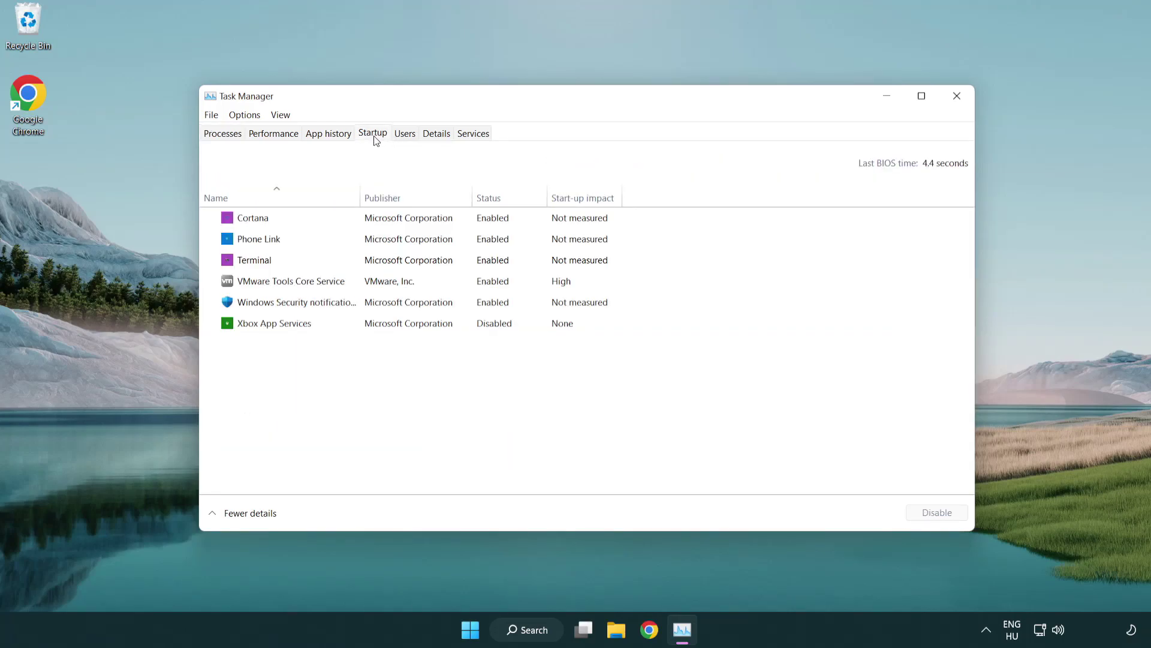
{"action": "left_click", "coordinate": [379, 260]}
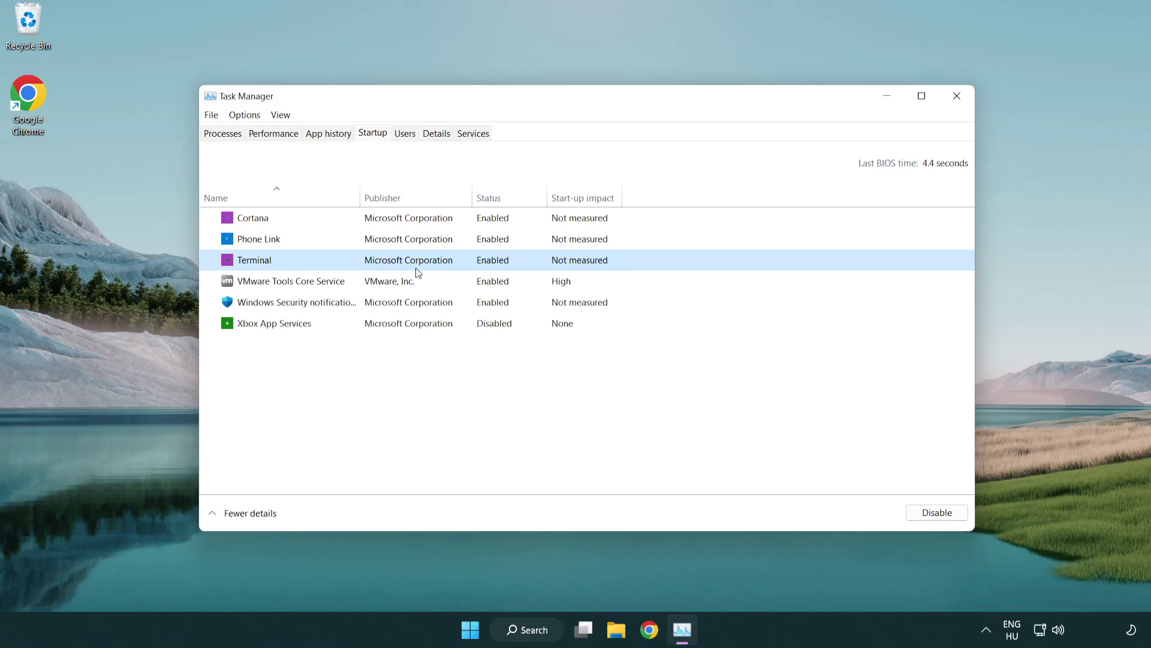
{"action": "left_click", "coordinate": [936, 512]}
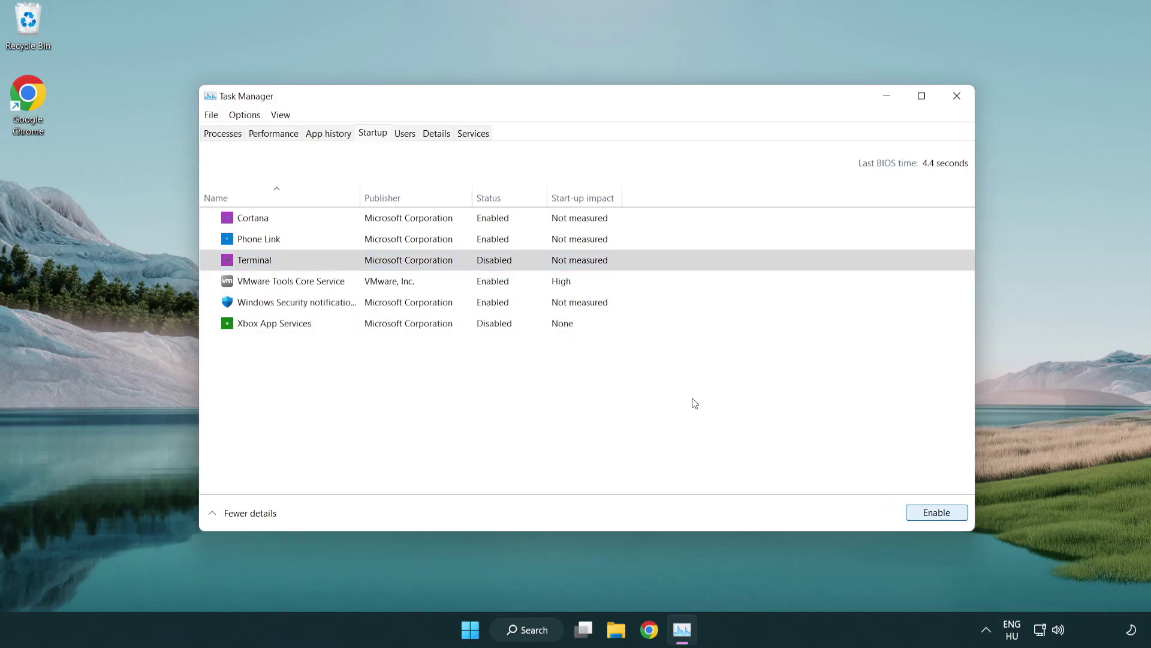
{"action": "left_click", "coordinate": [483, 238]}
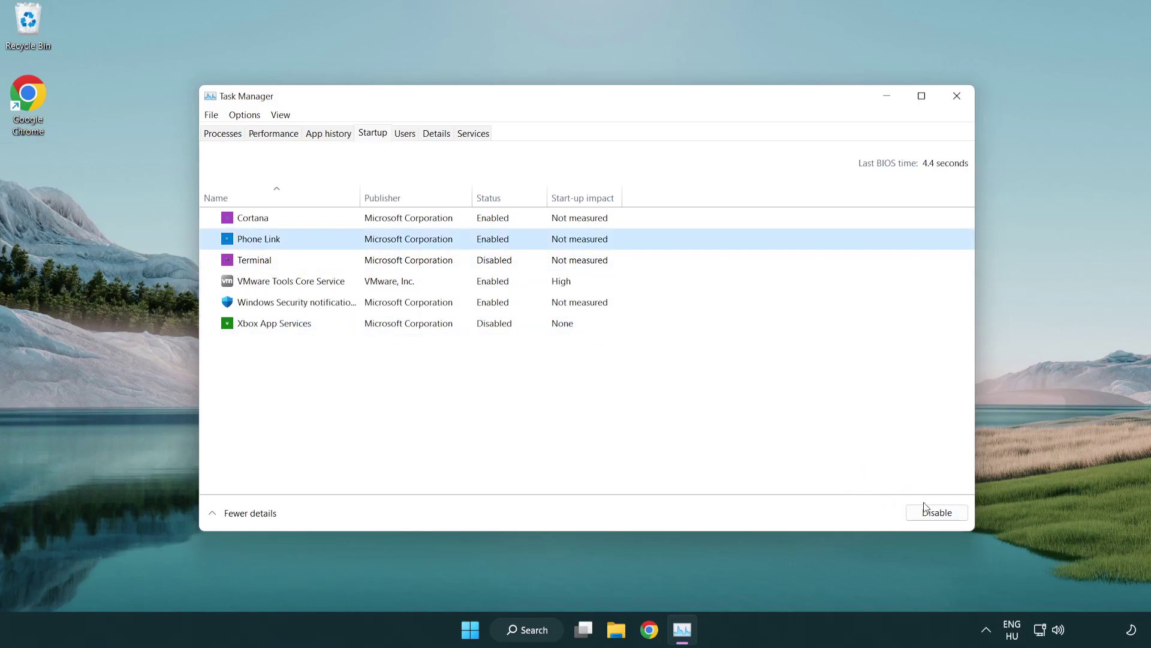
{"action": "left_click", "coordinate": [936, 512]}
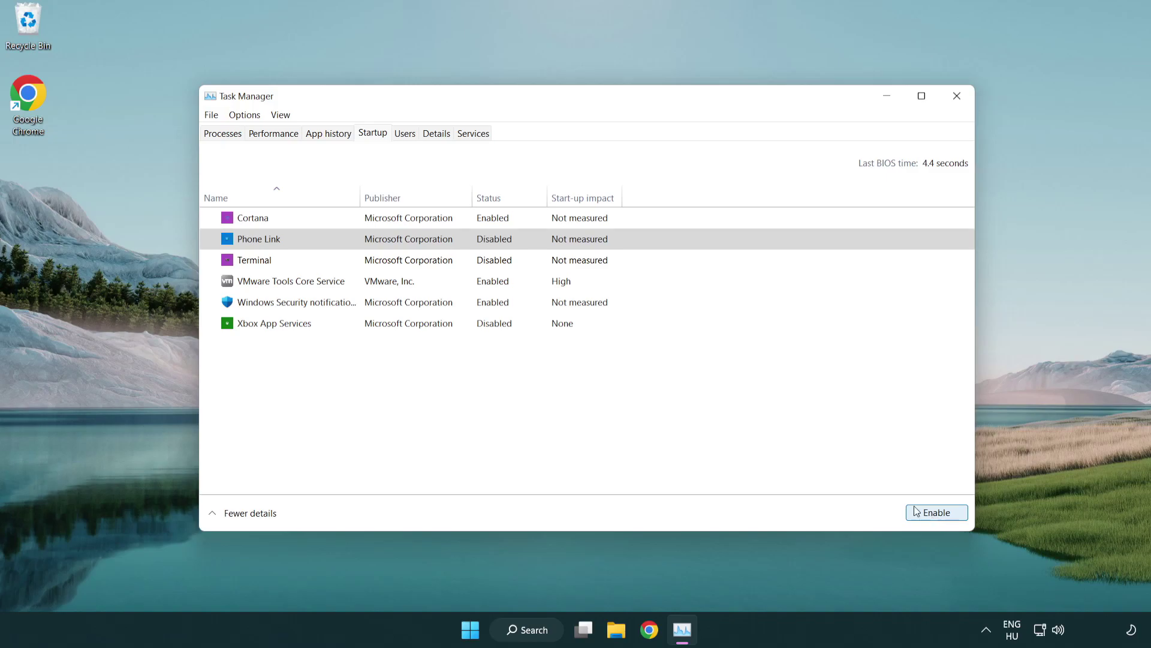
{"action": "left_click", "coordinate": [411, 224]}
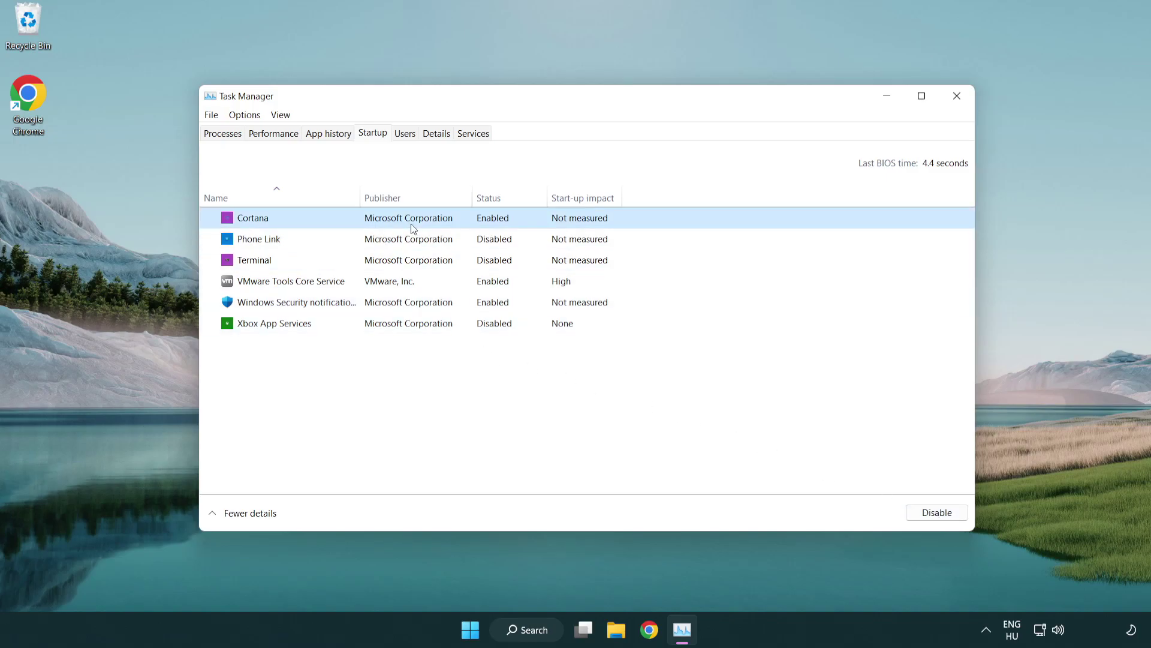
{"action": "left_click", "coordinate": [932, 511]}
{"action": "left_click", "coordinate": [545, 307]}
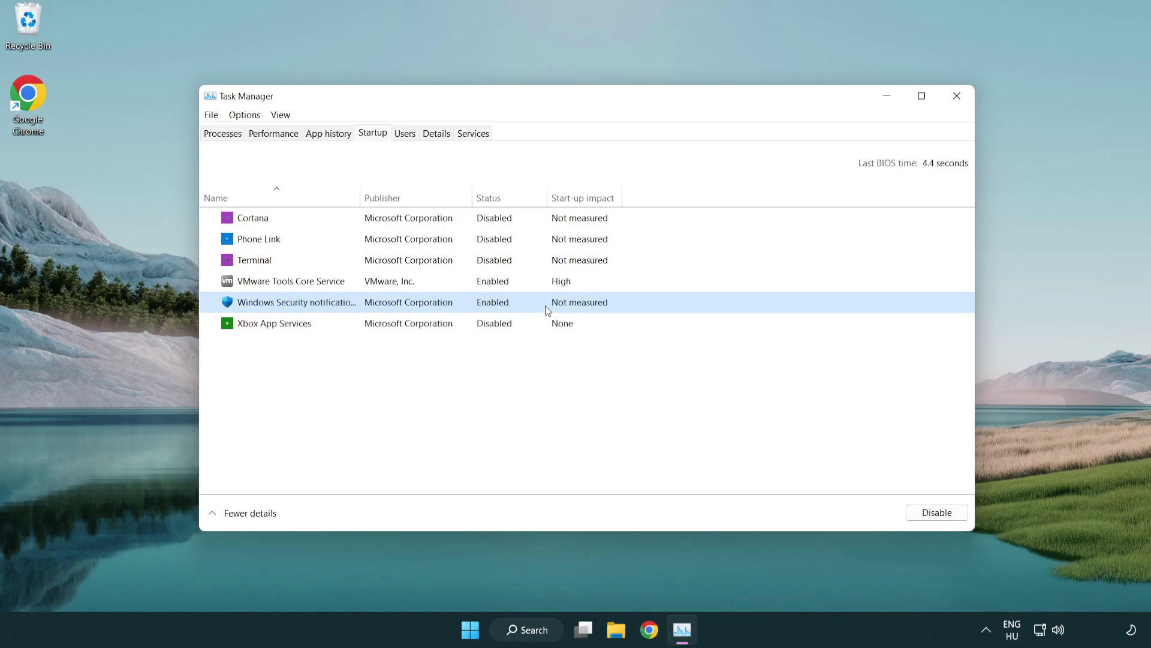
{"action": "left_click", "coordinate": [936, 513]}
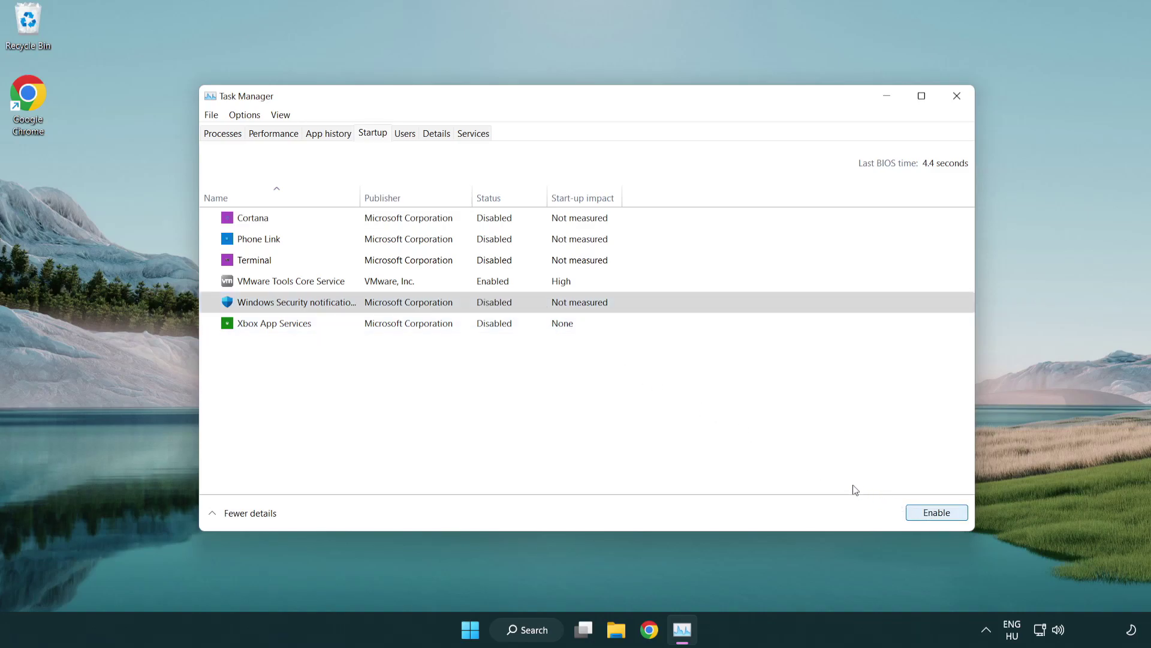
{"action": "left_click", "coordinate": [957, 96]}
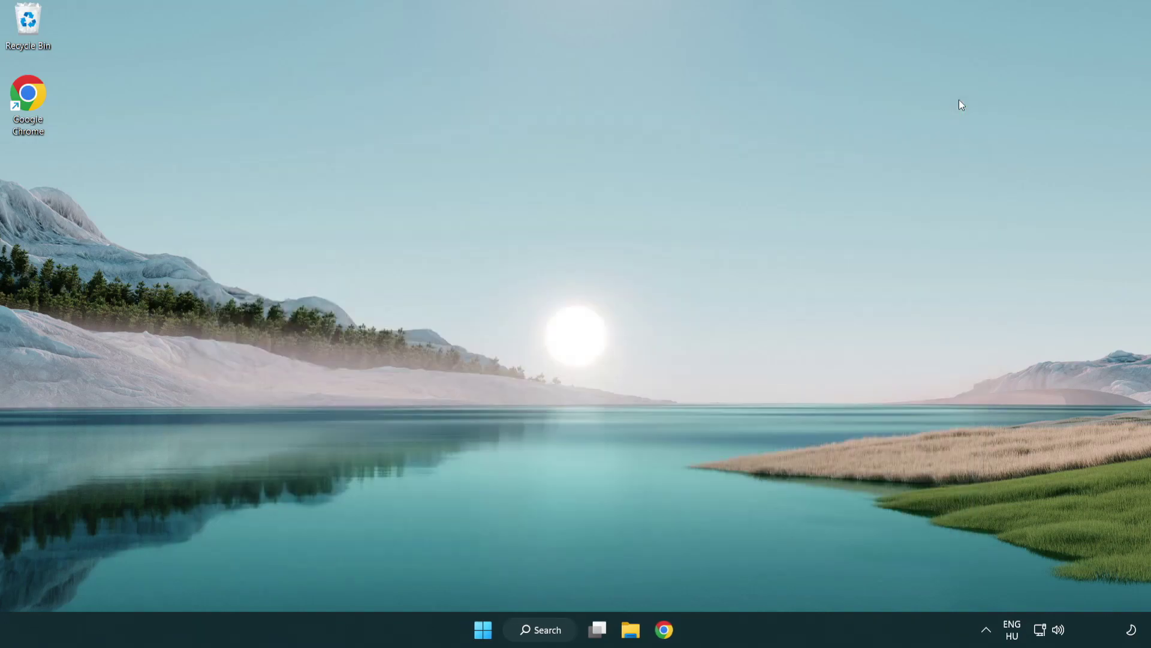
- Search for 'security' and launch the Windows Security app from the best match
{"action": "left_click", "coordinate": [544, 630]}
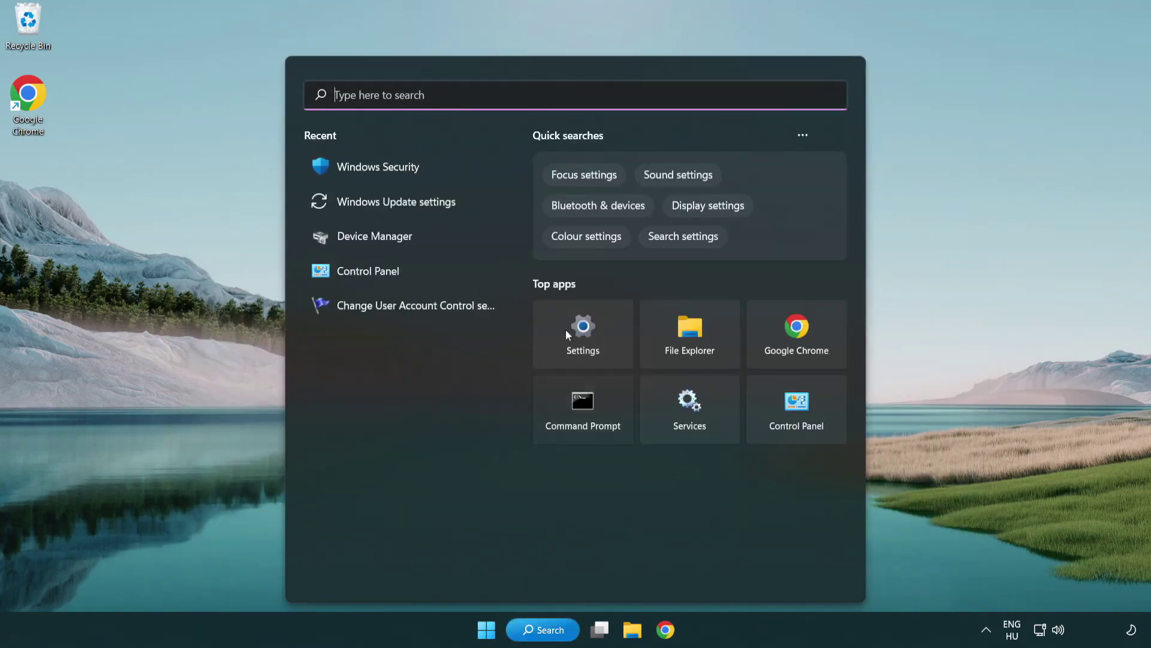
{"action": "type", "text": "securi"}
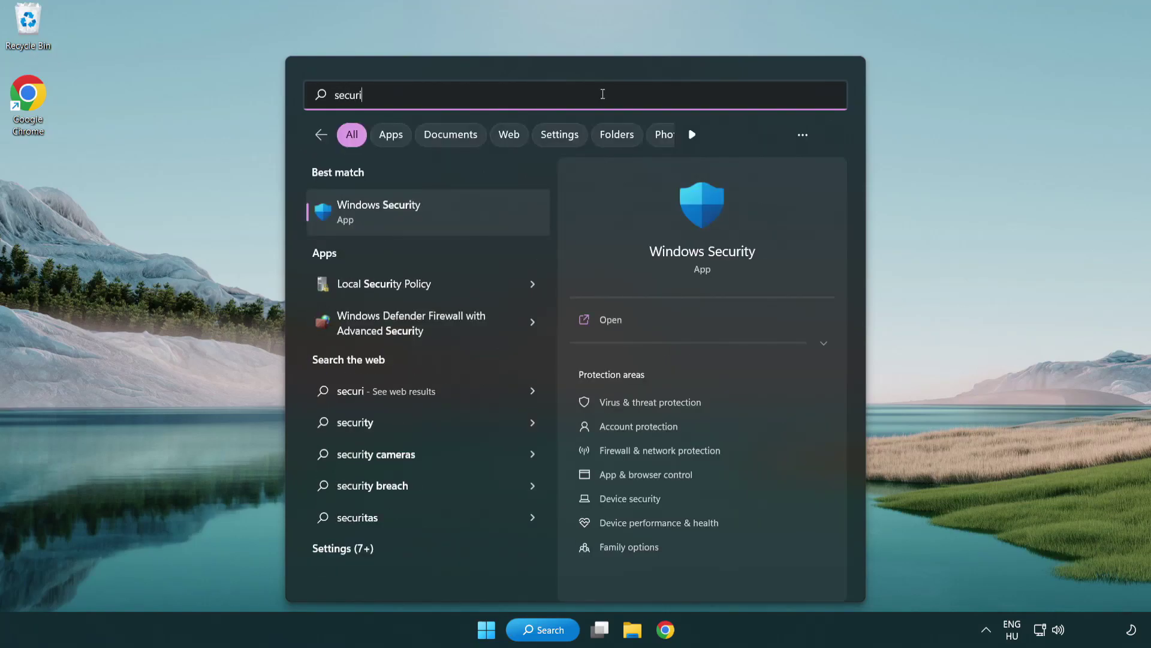
{"action": "type", "text": "ty"}
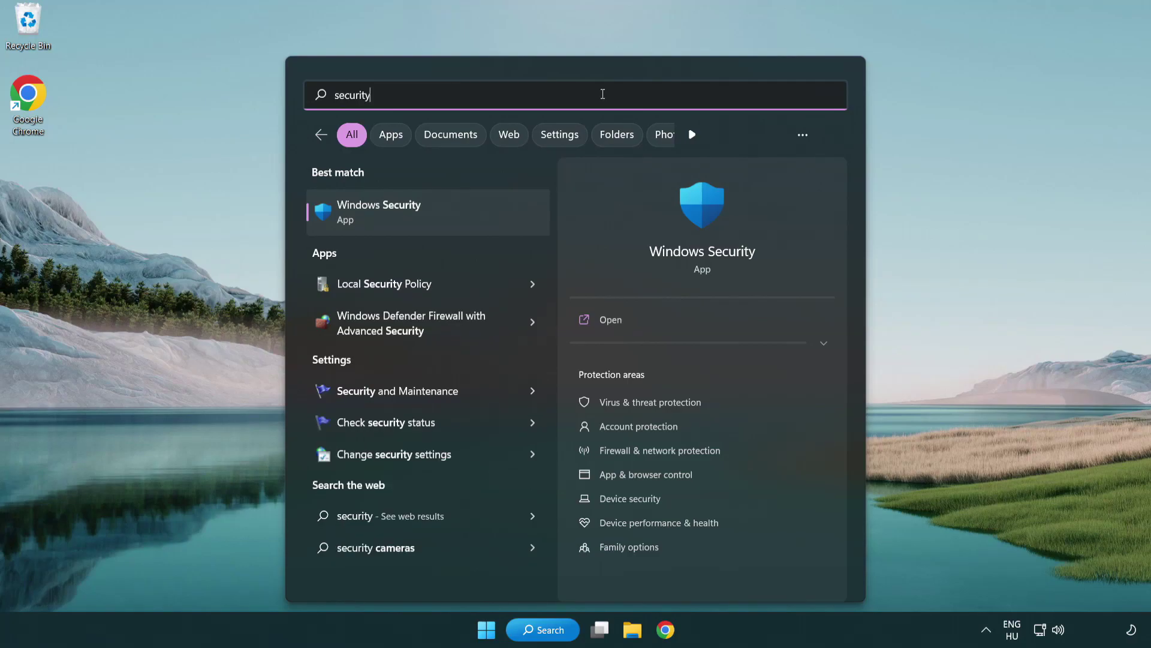
{"action": "left_click", "coordinate": [391, 217]}
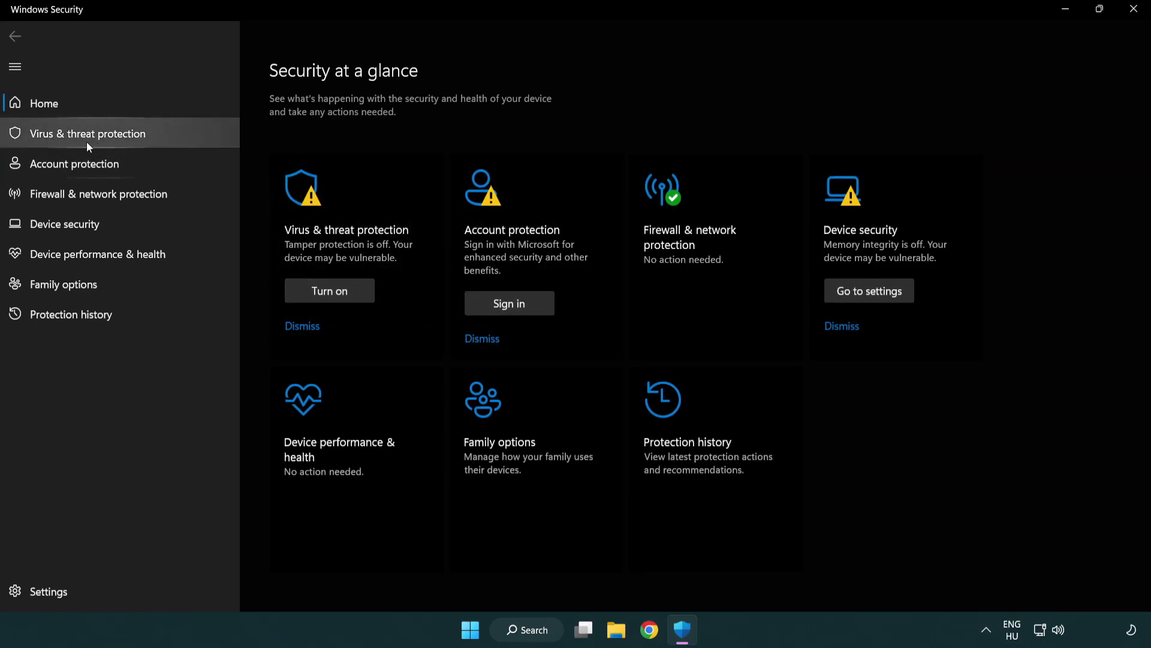
- Go from Virus & threat protection settings to the Add or remove exclusions page
{"action": "left_click", "coordinate": [174, 132]}
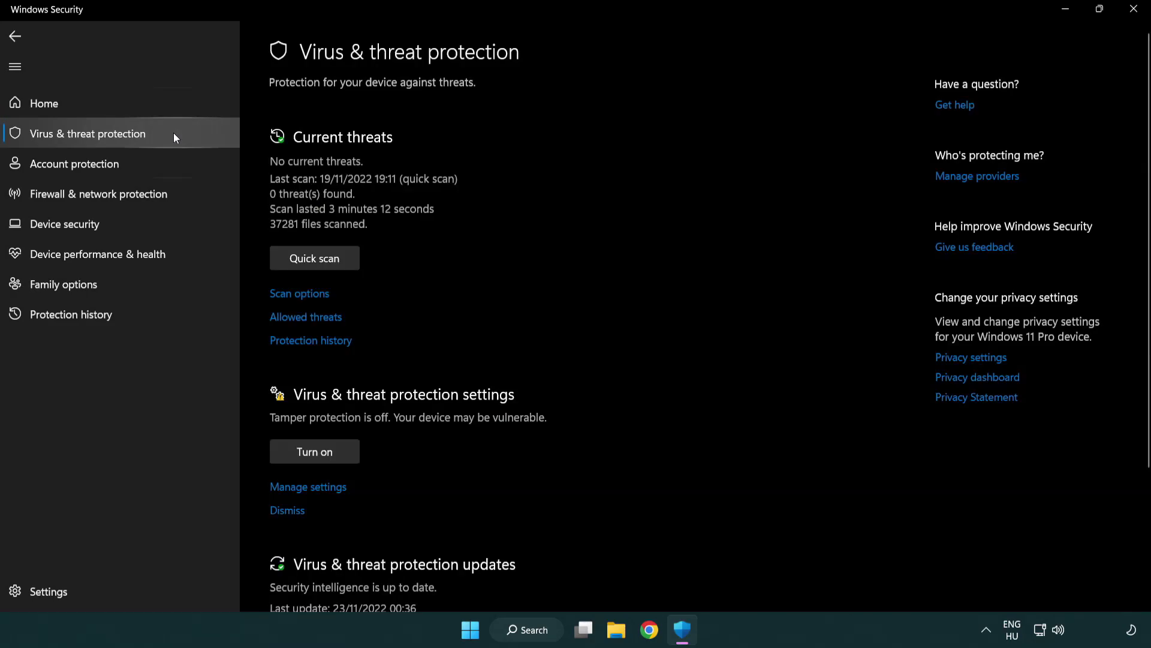
{"action": "scroll", "coordinate": [333, 261], "scroll_direction": "down", "scroll_amount": 1}
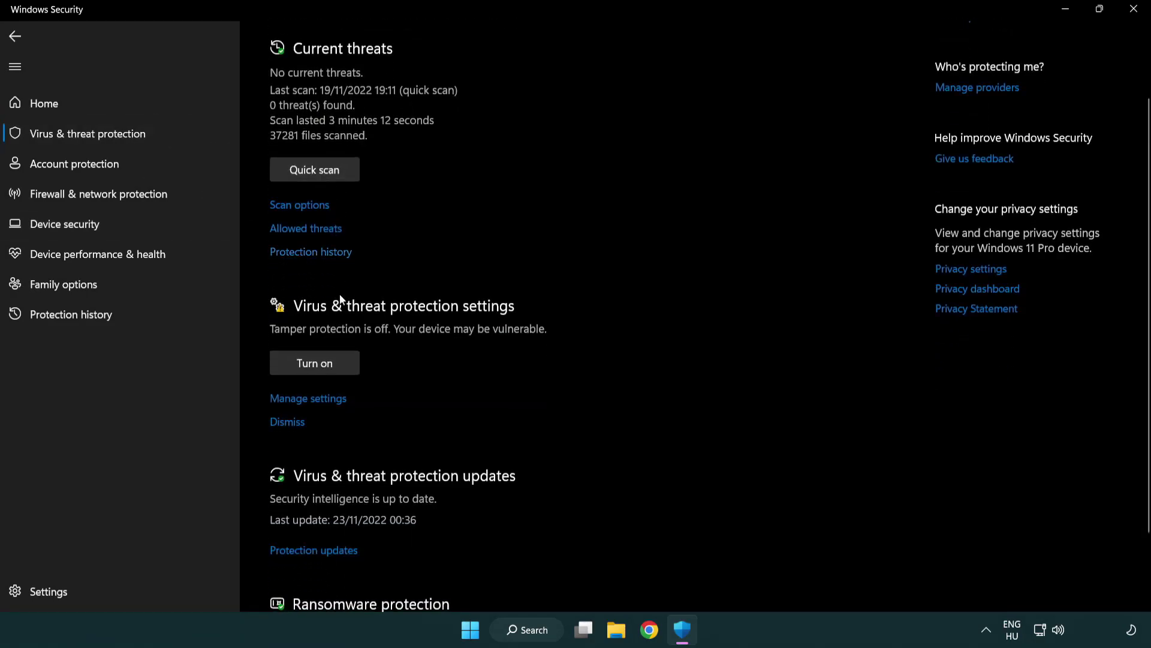
{"action": "left_click", "coordinate": [307, 400]}
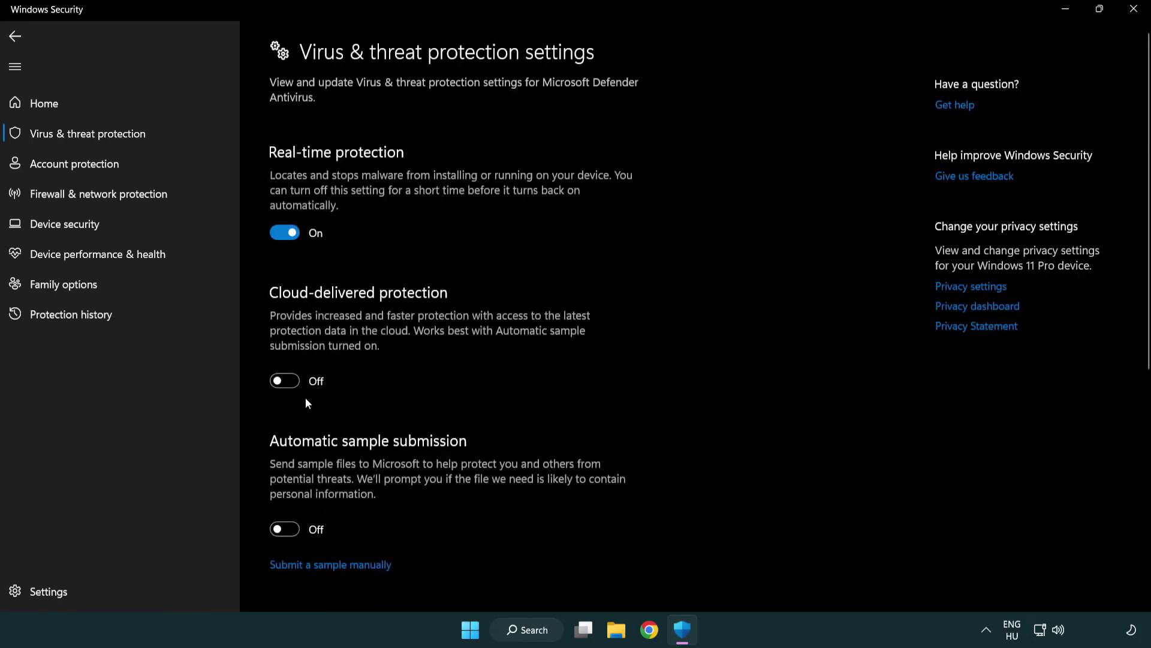
{"action": "scroll", "coordinate": [305, 398], "scroll_direction": "down", "scroll_amount": 2}
{"action": "scroll", "coordinate": [305, 397], "scroll_direction": "down", "scroll_amount": 2}
{"action": "scroll", "coordinate": [305, 397], "scroll_direction": "down", "scroll_amount": 2}
{"action": "scroll", "coordinate": [305, 397], "scroll_direction": "down", "scroll_amount": 2}
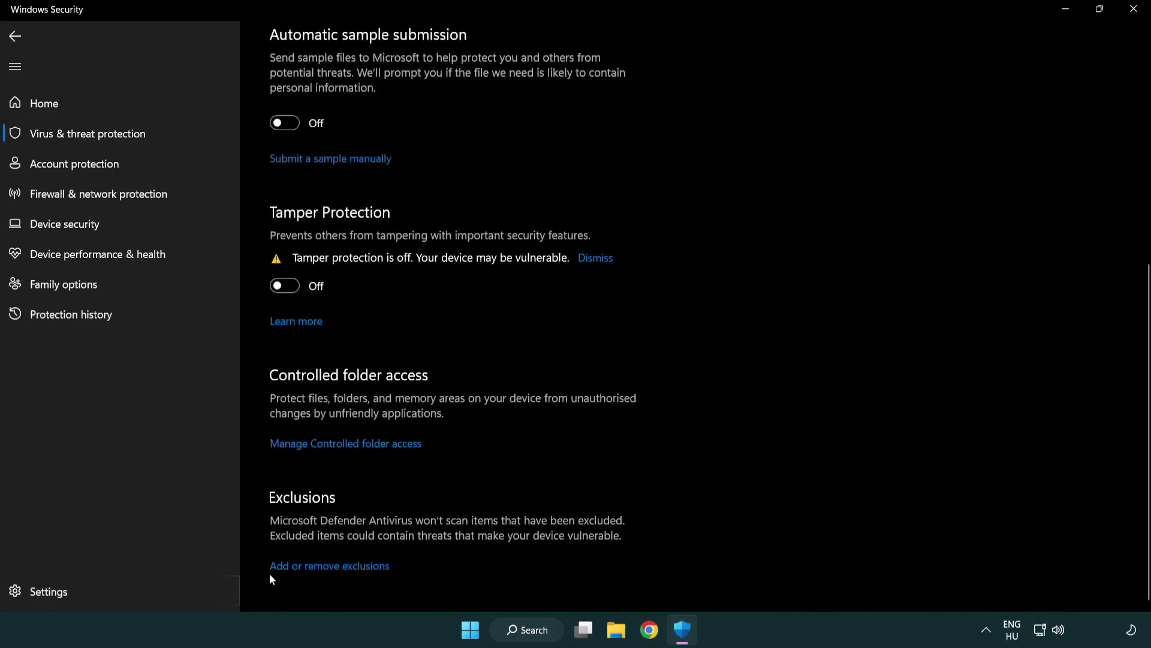
{"action": "left_click", "coordinate": [333, 566]}
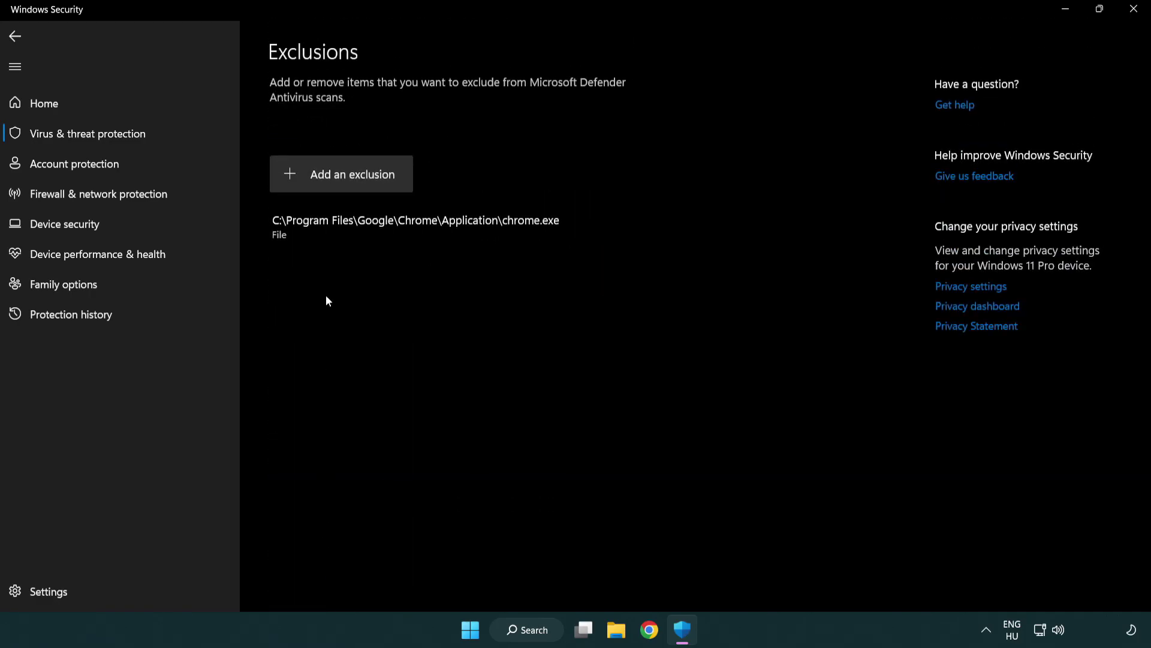
- Start a new File exclusion and browse up to This PC
{"action": "left_click", "coordinate": [344, 176]}
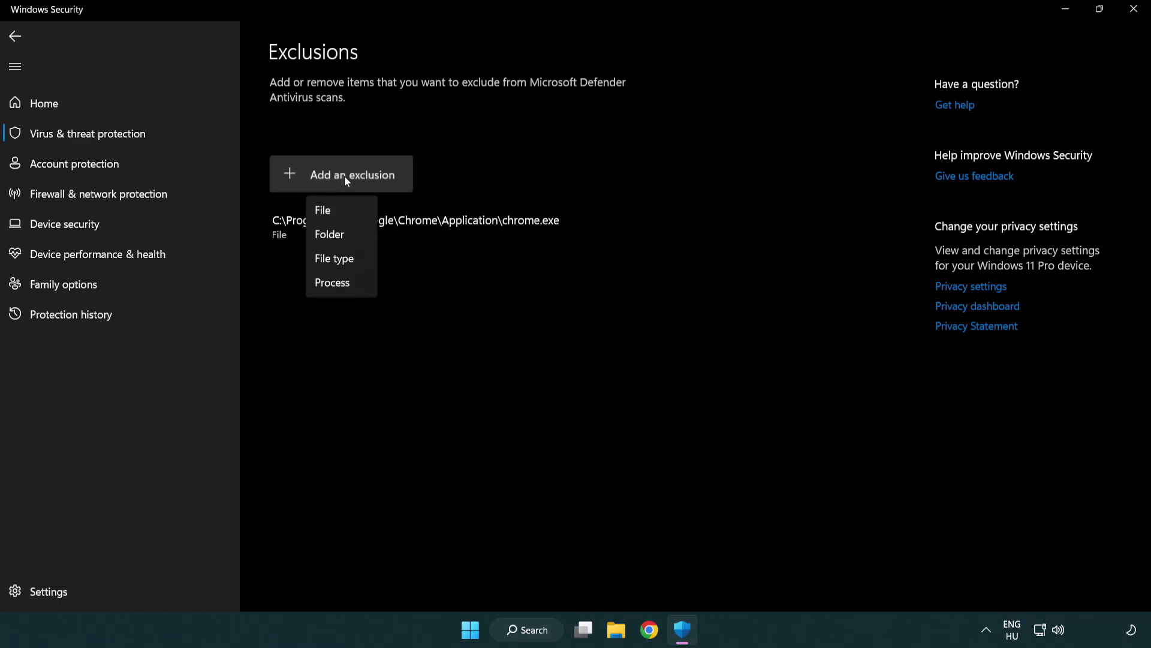
{"action": "left_click", "coordinate": [347, 212]}
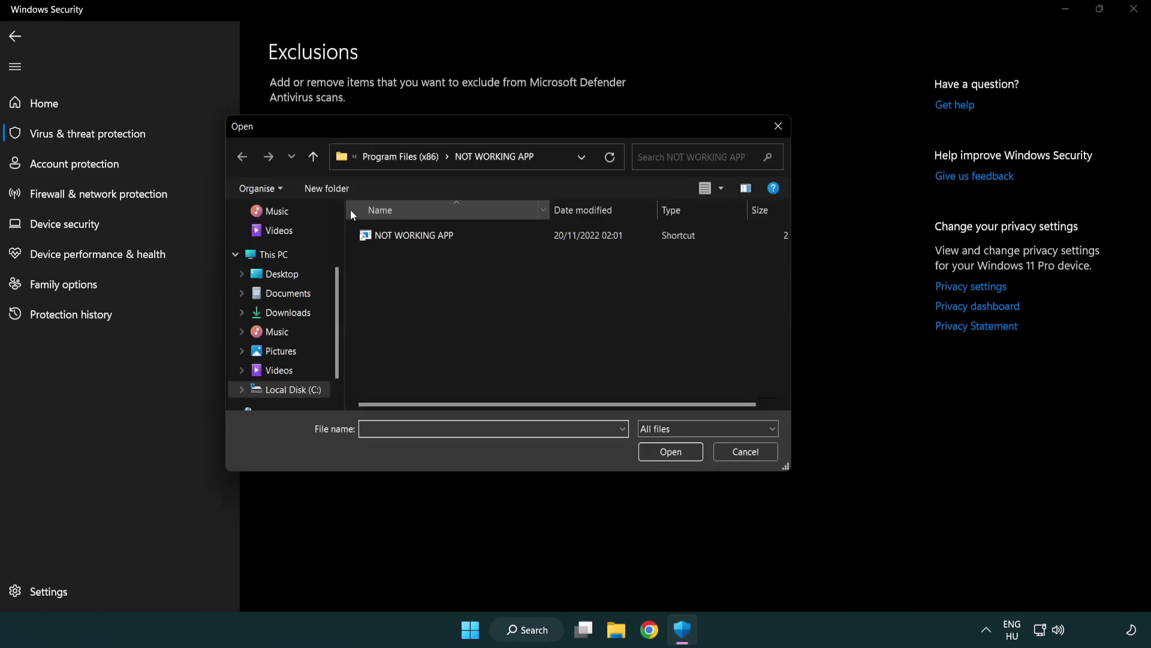
{"action": "left_click", "coordinate": [389, 160]}
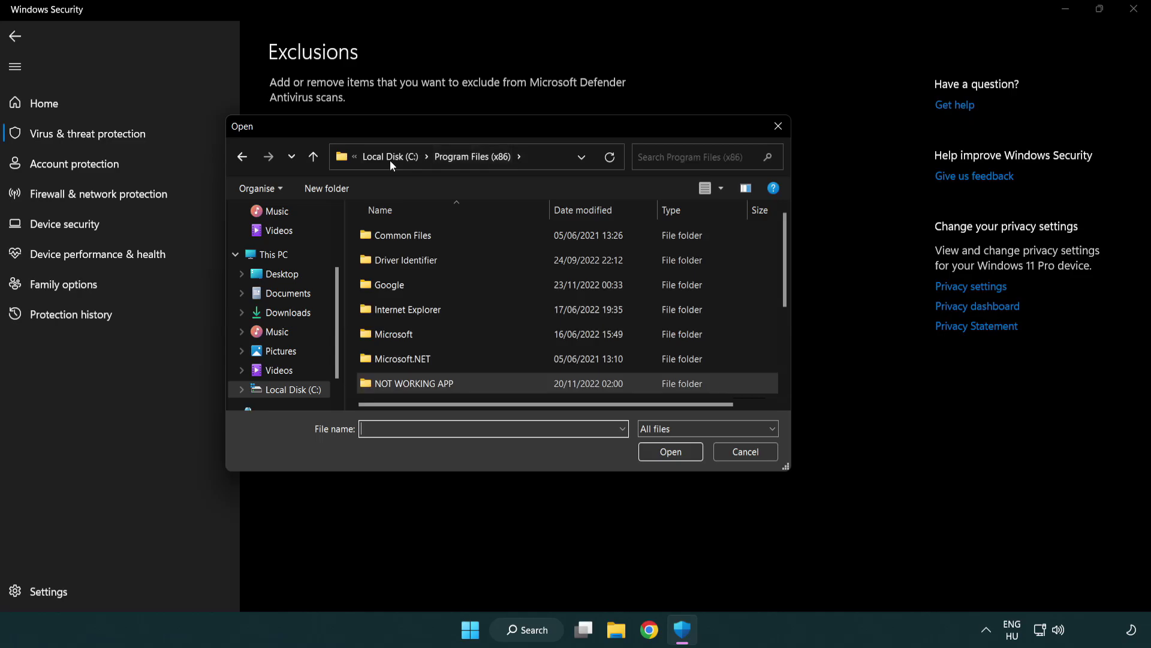
{"action": "left_click", "coordinate": [396, 157]}
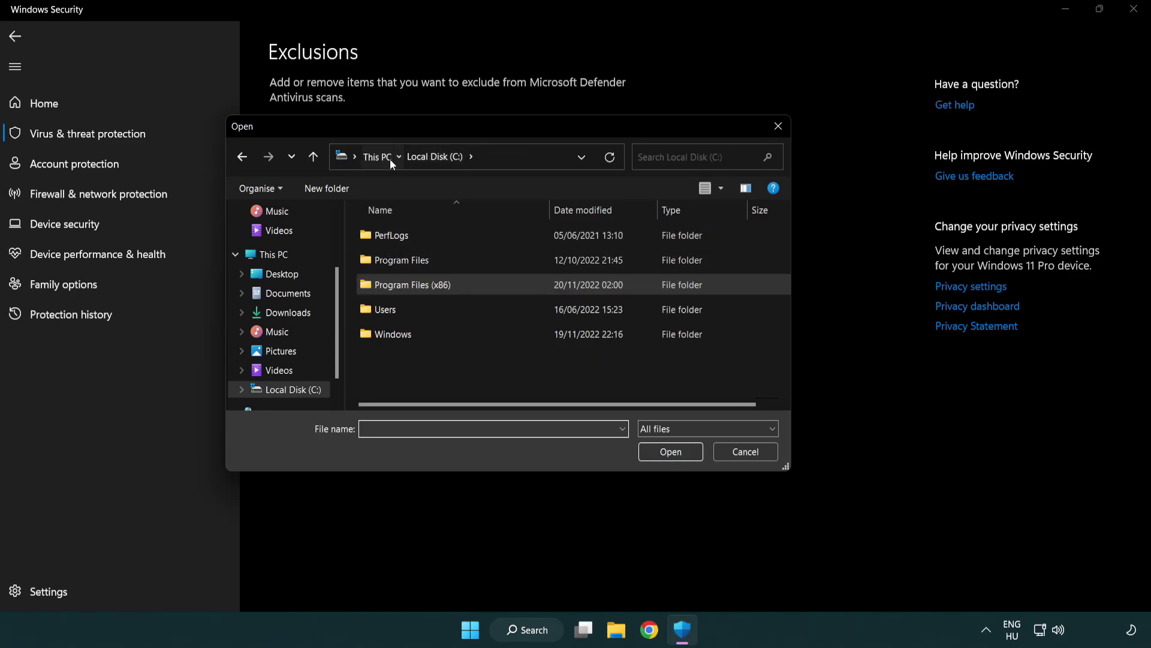
{"action": "left_click", "coordinate": [378, 156]}
- Choose the shortcut in C:\Program Files (x86)\NOT WORKING APP as the excluded file, then close Windows Security
{"action": "double_click", "coordinate": [420, 399]}
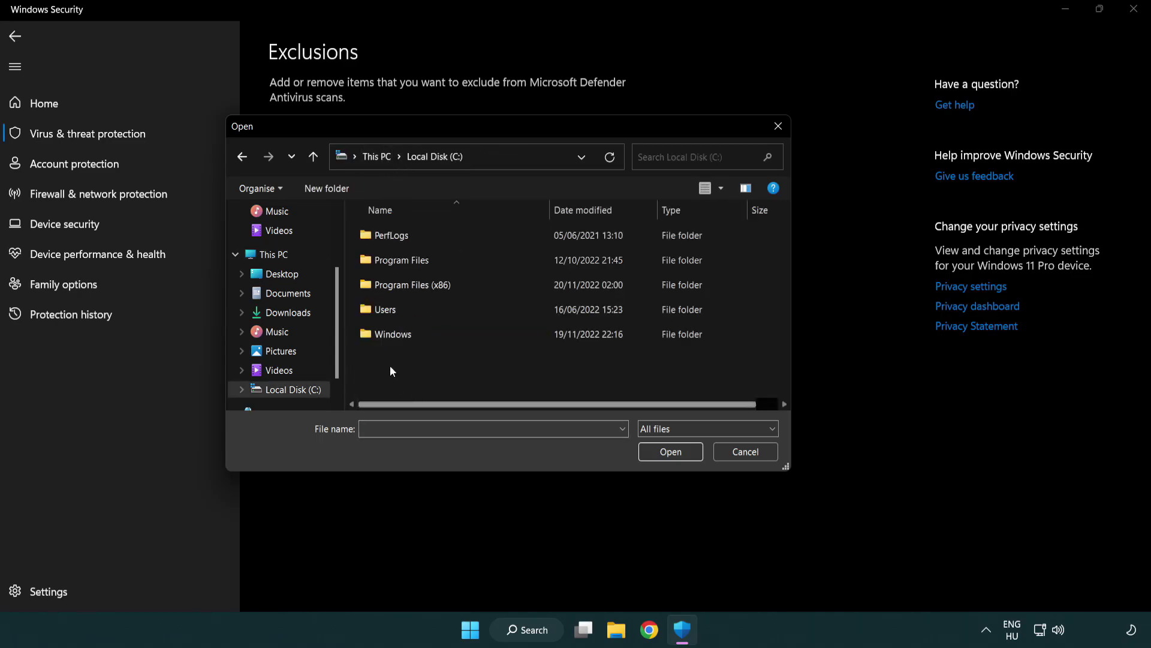
{"action": "double_click", "coordinate": [419, 285]}
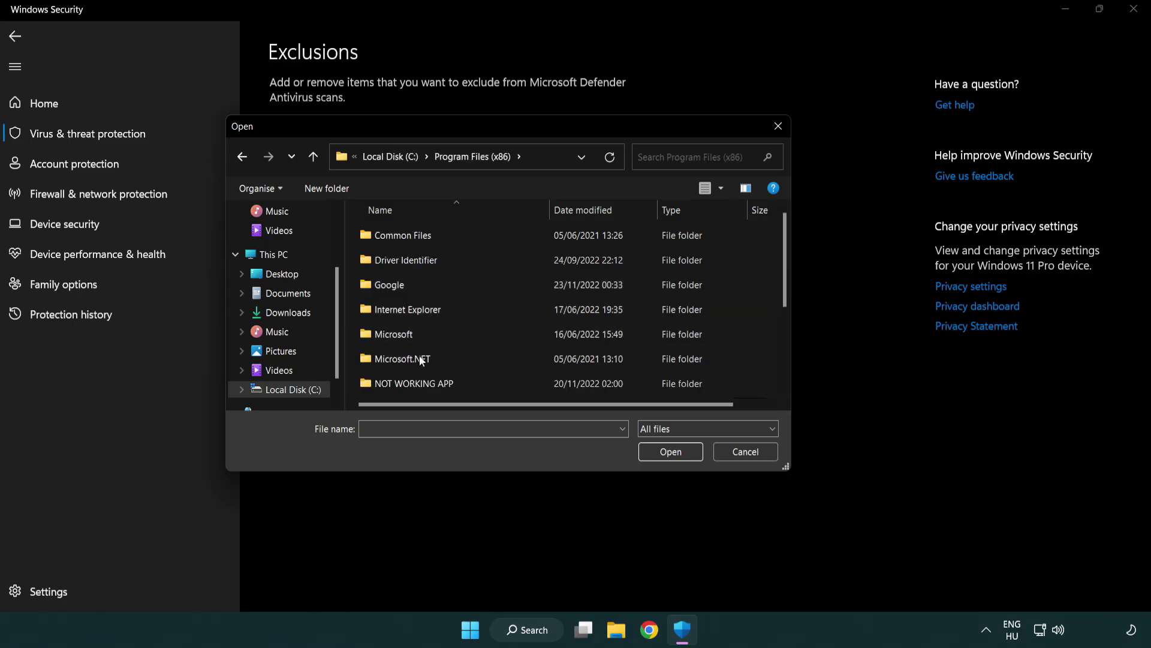
{"action": "double_click", "coordinate": [429, 385]}
{"action": "left_click", "coordinate": [406, 235]}
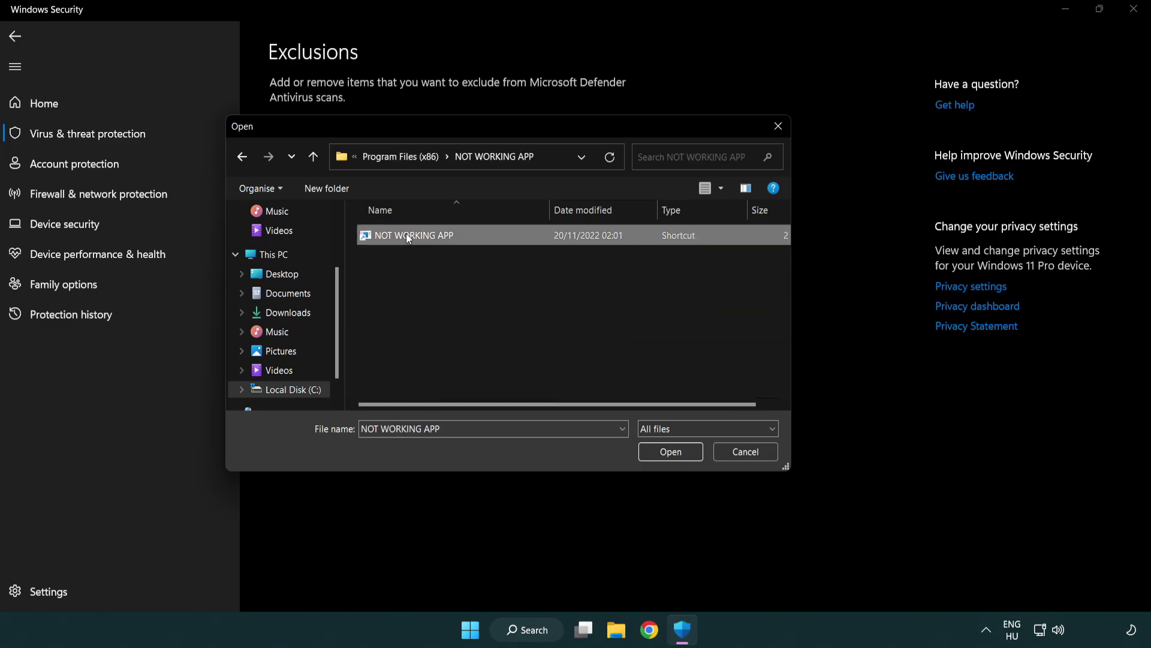
{"action": "left_click", "coordinate": [670, 452]}
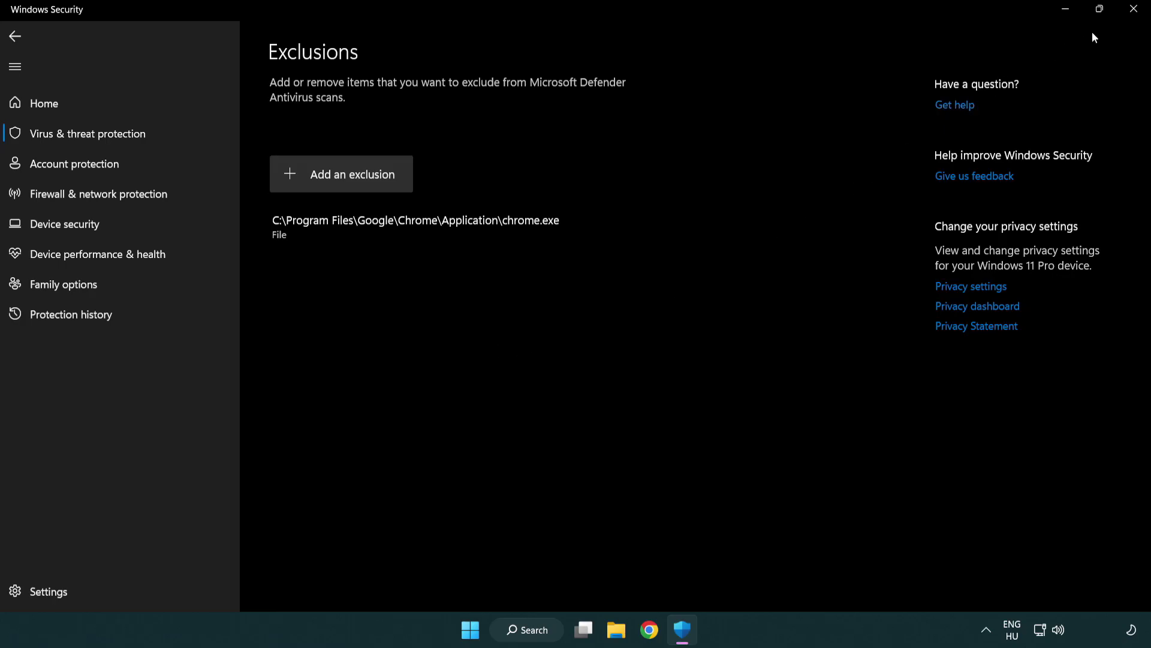
{"action": "left_click", "coordinate": [1135, 18]}
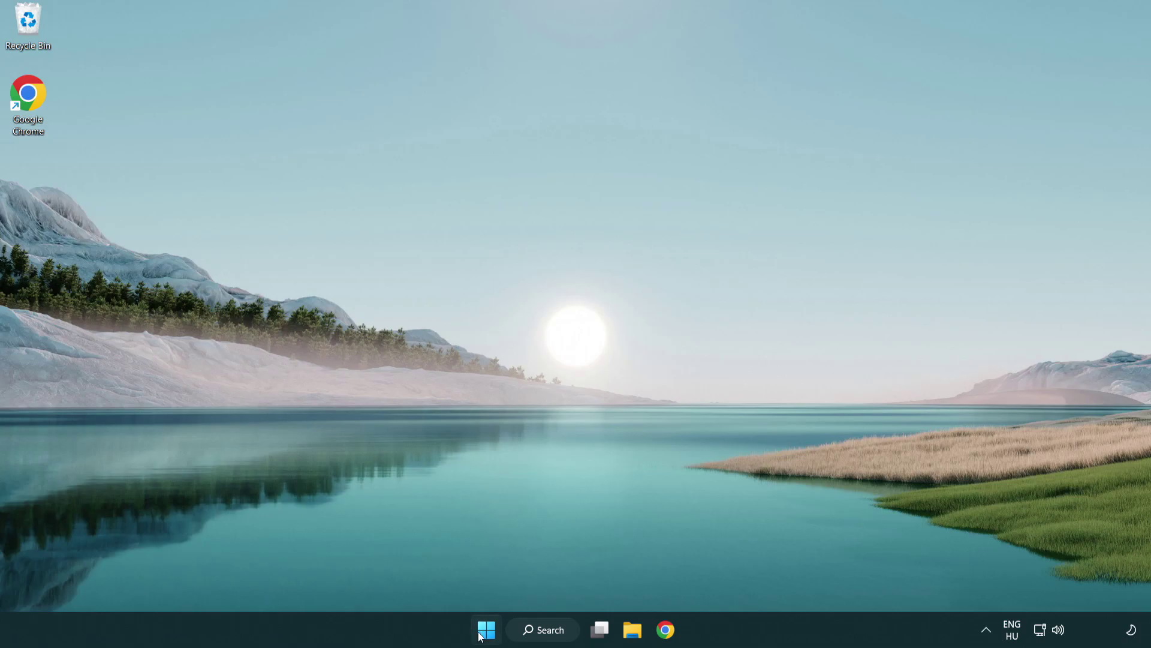
- Show the Start menu power options: Sleep, Shut down and Restart
{"action": "left_click", "coordinate": [486, 630]}
{"action": "left_click", "coordinate": [764, 578]}
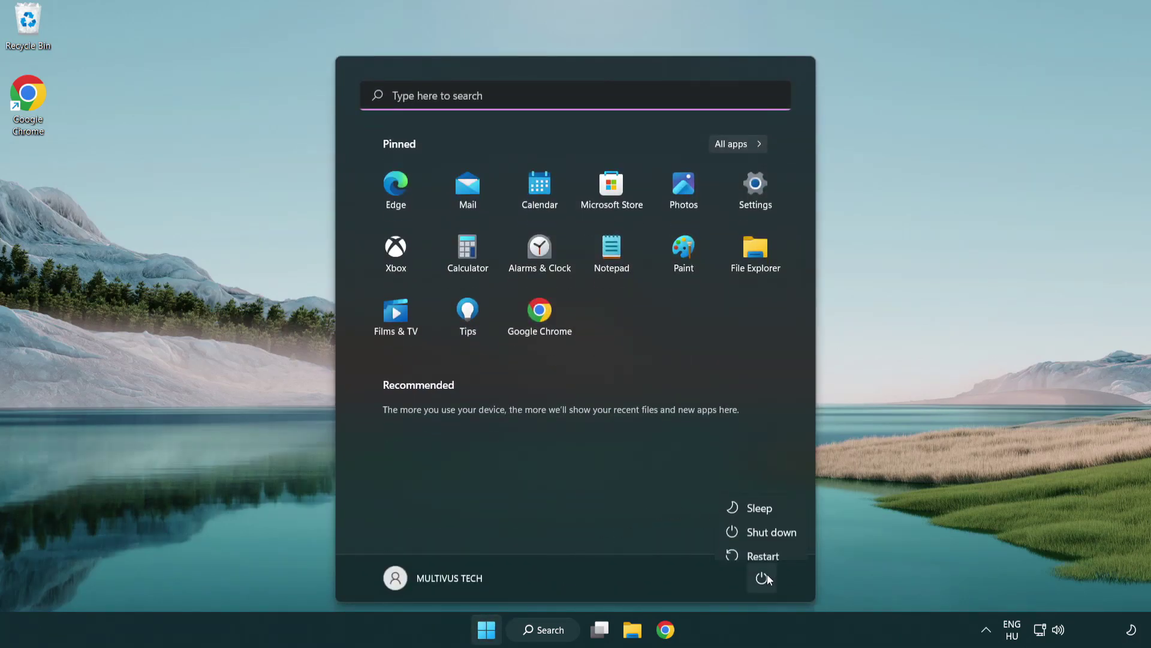